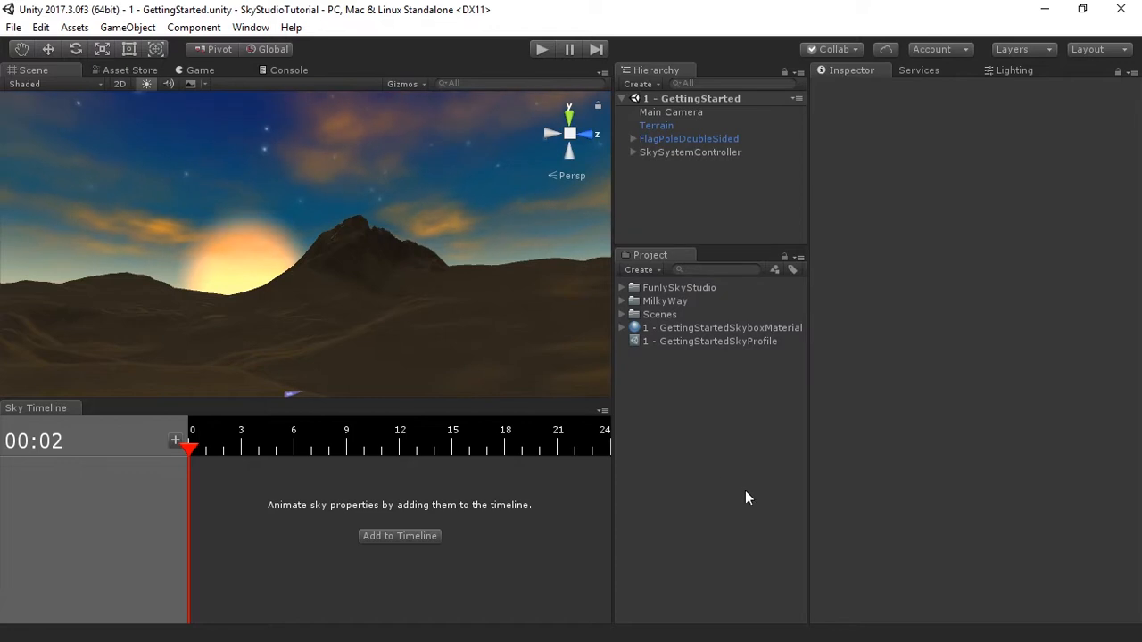
- Open the 1 - GettingStartedSkyProfile asset and turn off the custom texture for Star Layer 1
{"action": "left_click", "coordinate": [744, 341]}
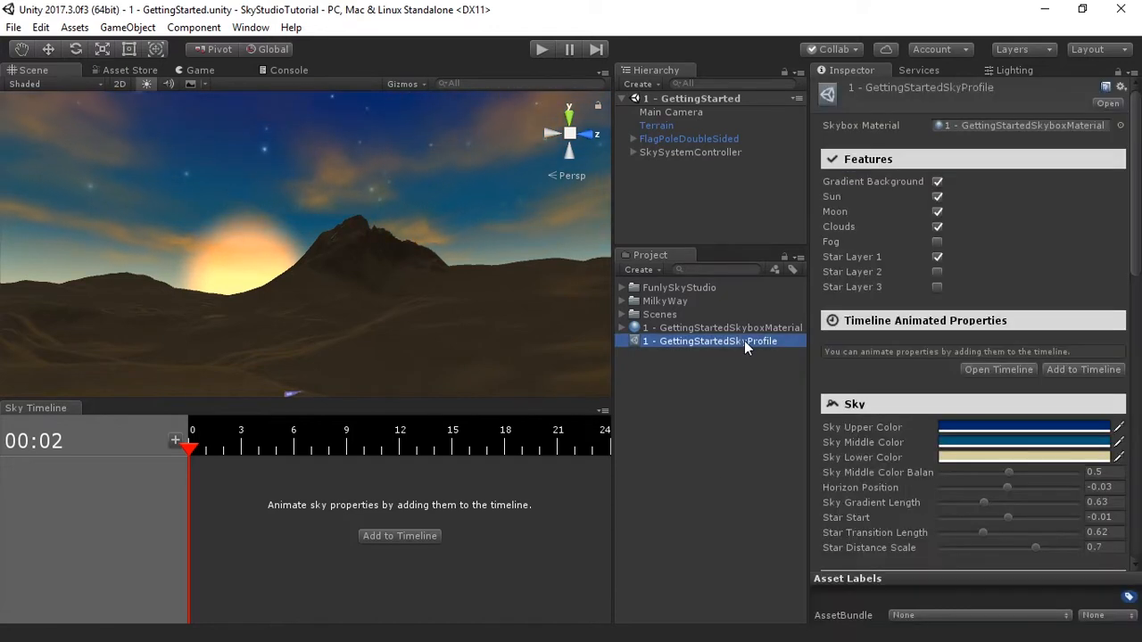
{"action": "left_click", "coordinate": [936, 257]}
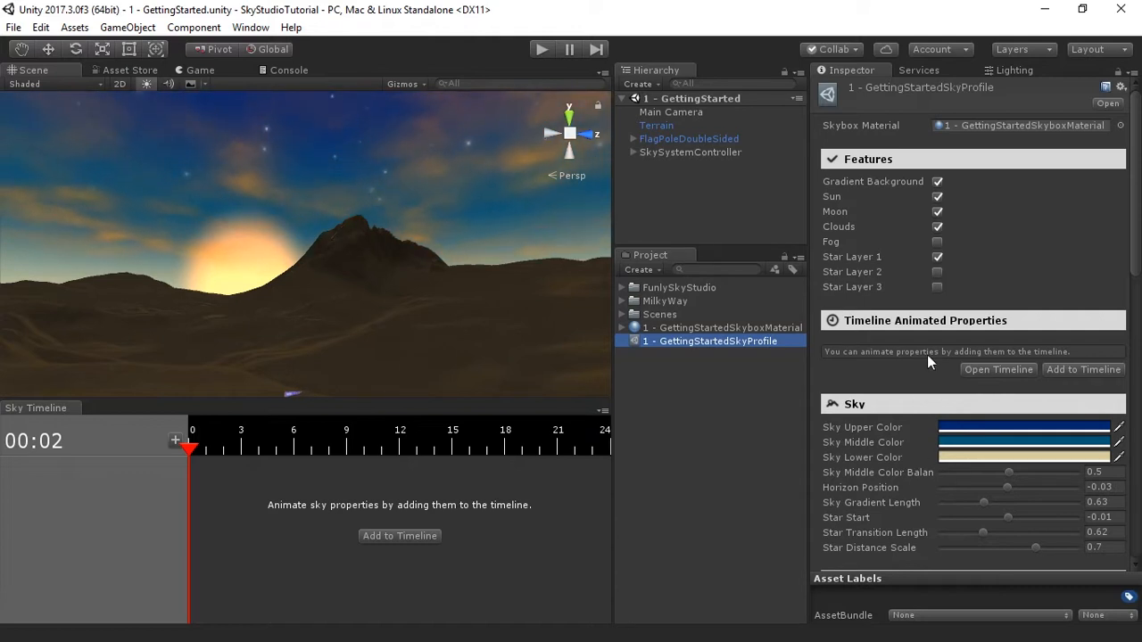
{"action": "scroll", "coordinate": [889, 410], "scroll_direction": "down", "scroll_amount": 3}
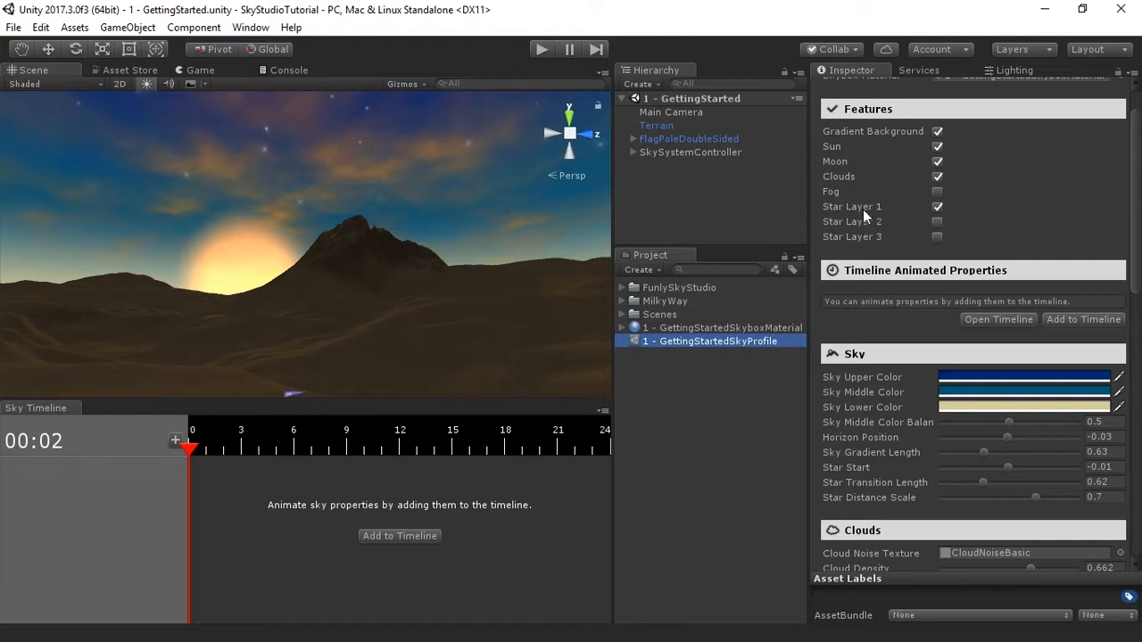
{"action": "scroll", "coordinate": [853, 415], "scroll_direction": "down", "scroll_amount": 15}
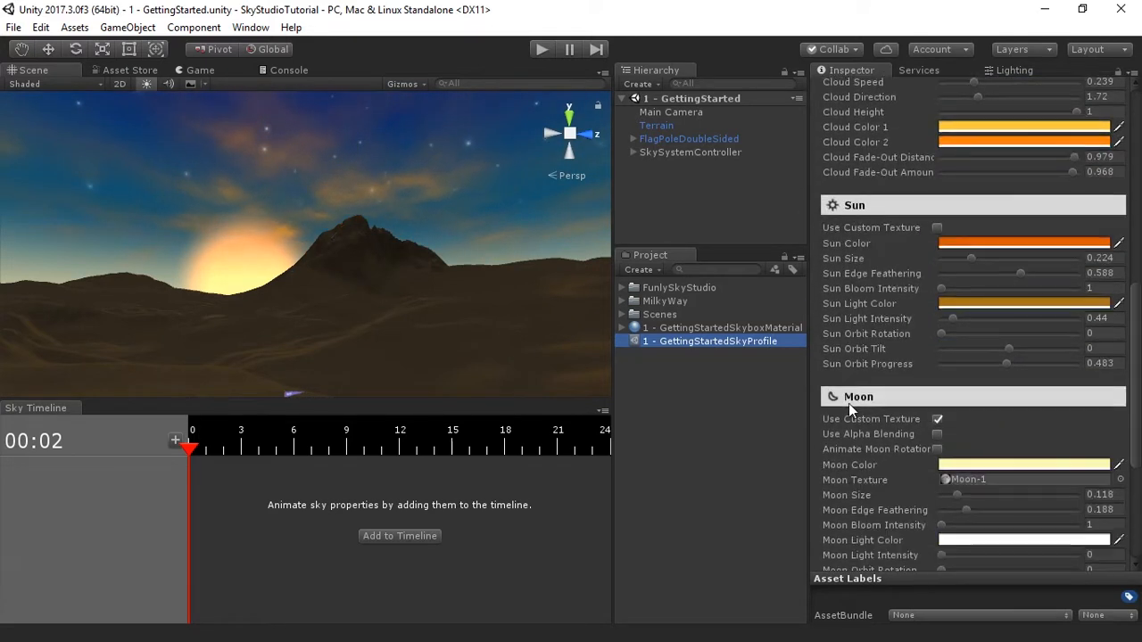
{"action": "scroll", "coordinate": [839, 392], "scroll_direction": "down", "scroll_amount": 3}
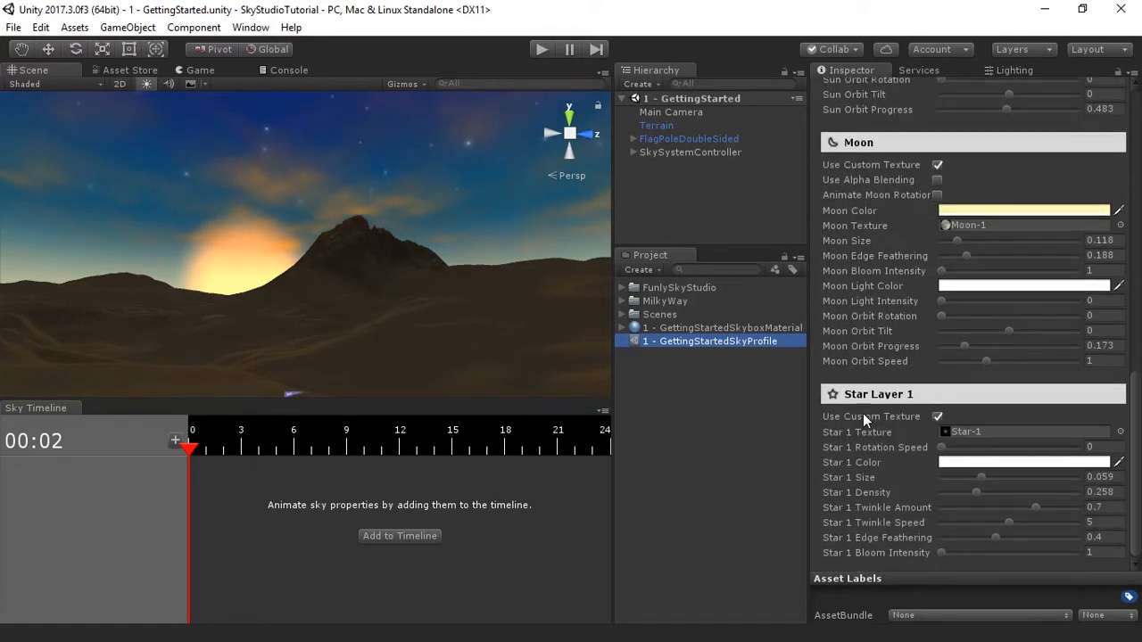
{"action": "left_click", "coordinate": [937, 417]}
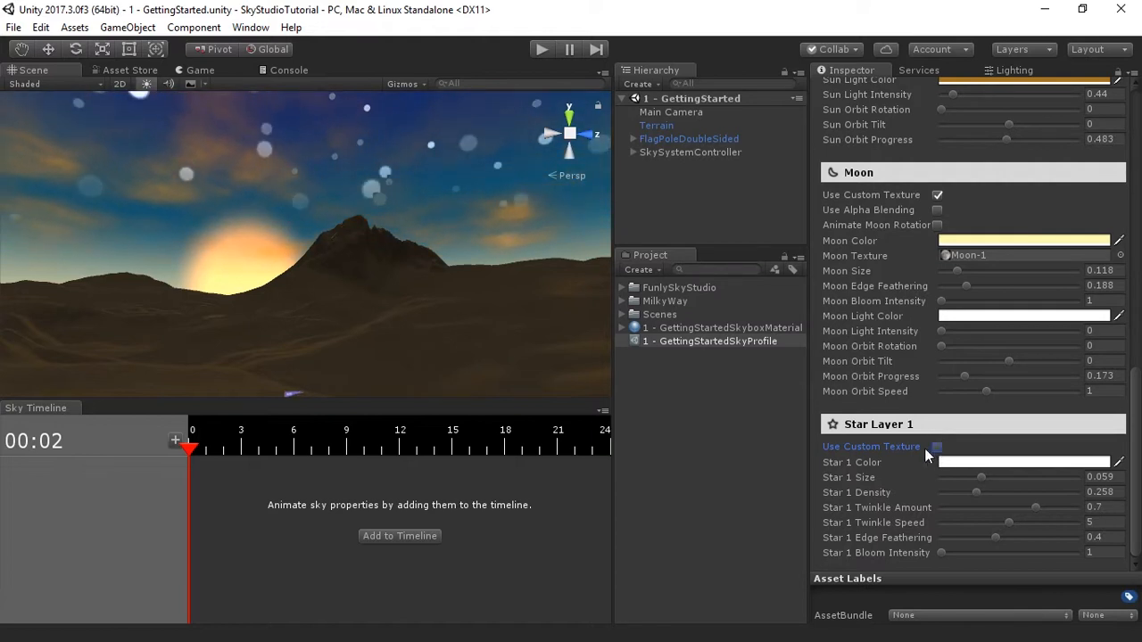
- Shrink Star 1 Size to about 0.004 and raise Star 1 Density to about 0.87
{"action": "left_click_drag", "start_coordinate": [978, 480], "coordinate": [950, 483]}
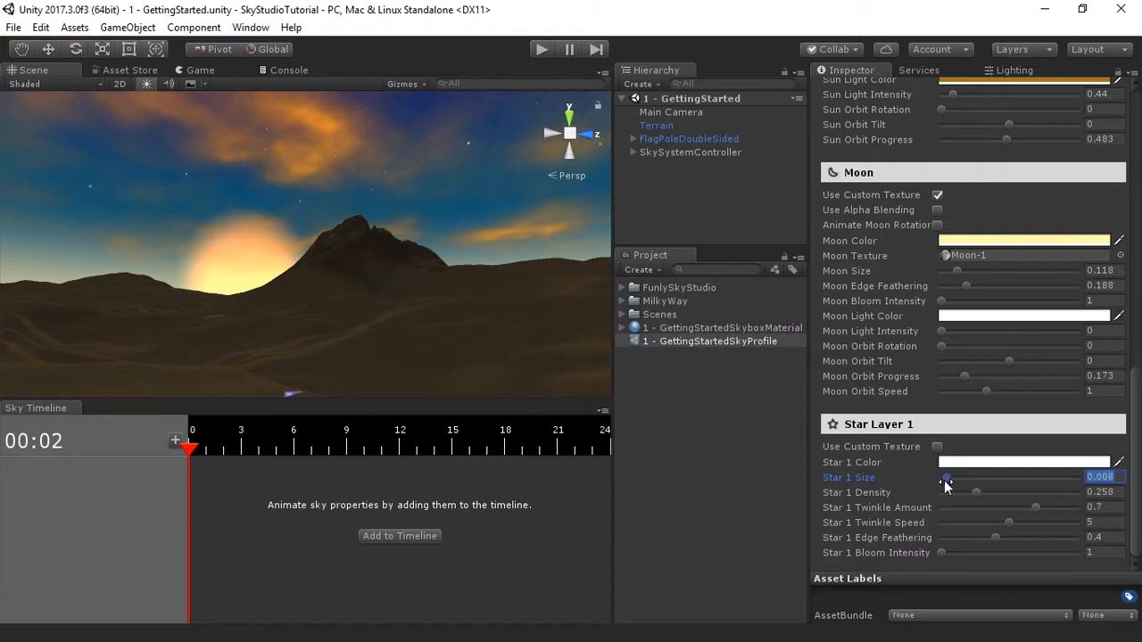
{"action": "left_click_drag", "start_coordinate": [945, 484], "coordinate": [946, 484]}
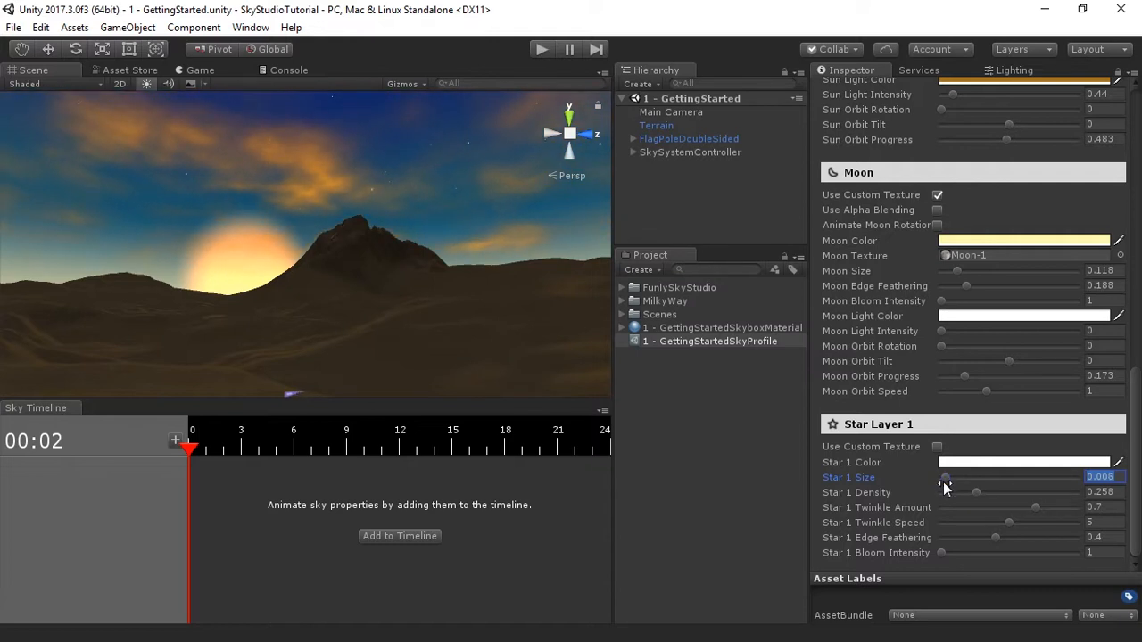
{"action": "left_click_drag", "start_coordinate": [361, 252], "coordinate": [290, 183], "text": "alt"}
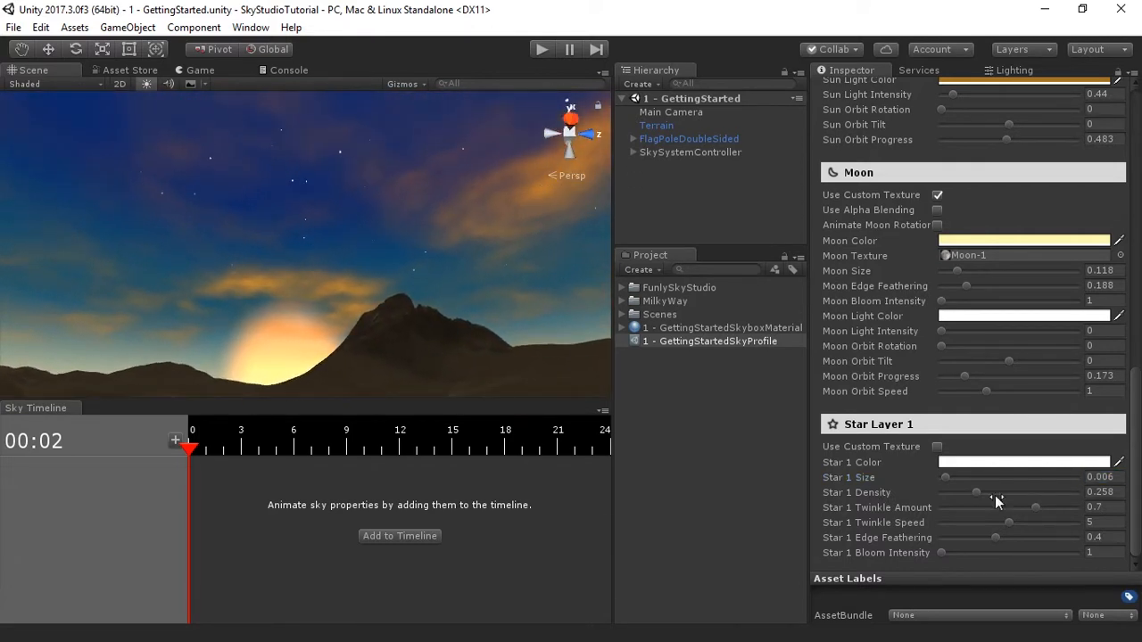
{"action": "left_click", "coordinate": [980, 492]}
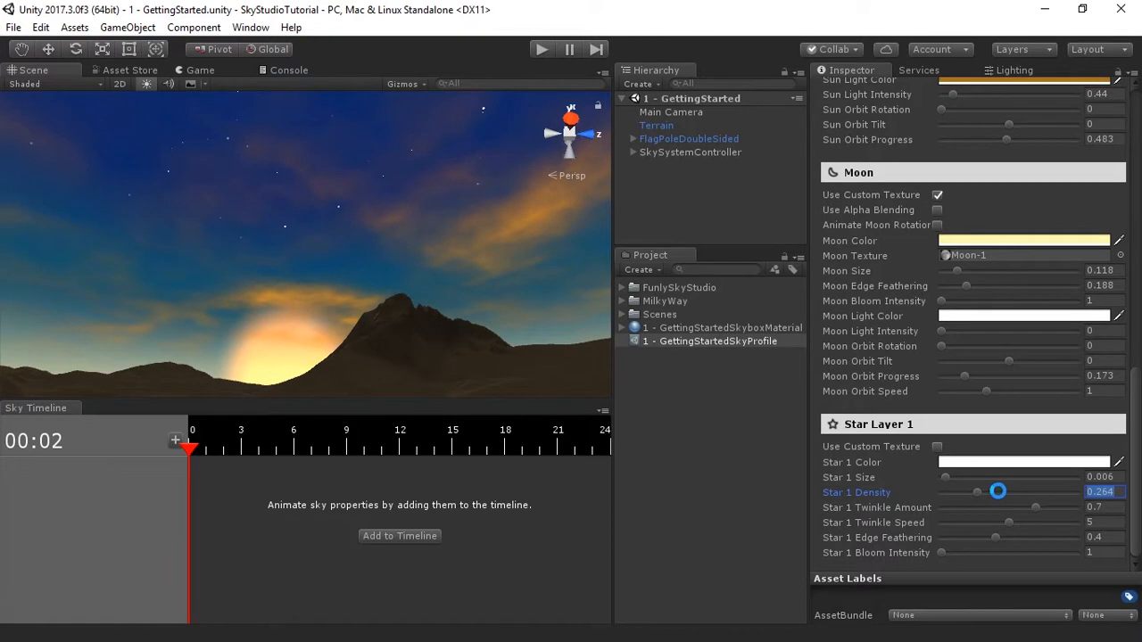
{"action": "left_click_drag", "start_coordinate": [1006, 492], "coordinate": [1059, 491]}
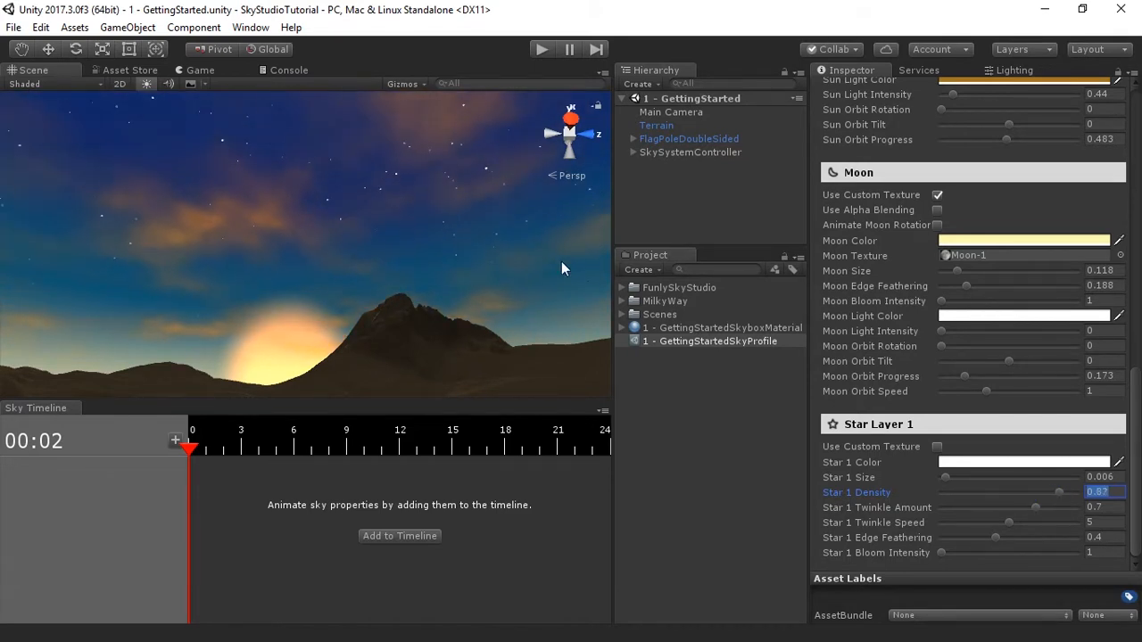
{"action": "left_click_drag", "start_coordinate": [368, 167], "coordinate": [386, 138], "text": "alt"}
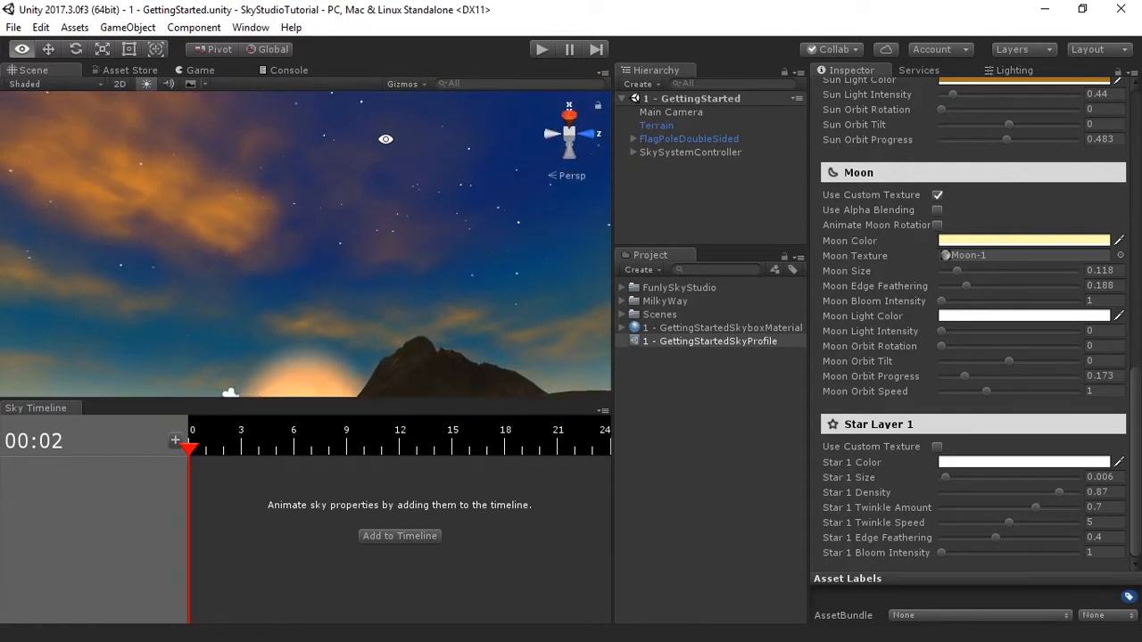
{"action": "left_click_drag", "start_coordinate": [947, 479], "coordinate": [945, 482]}
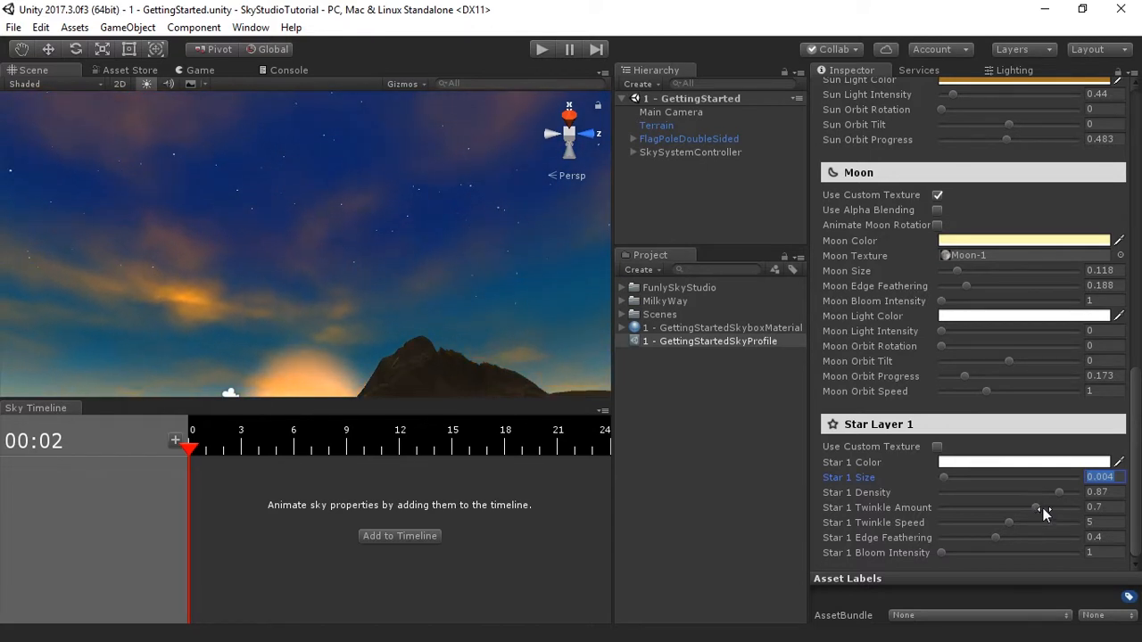
{"action": "left_click", "coordinate": [1060, 493]}
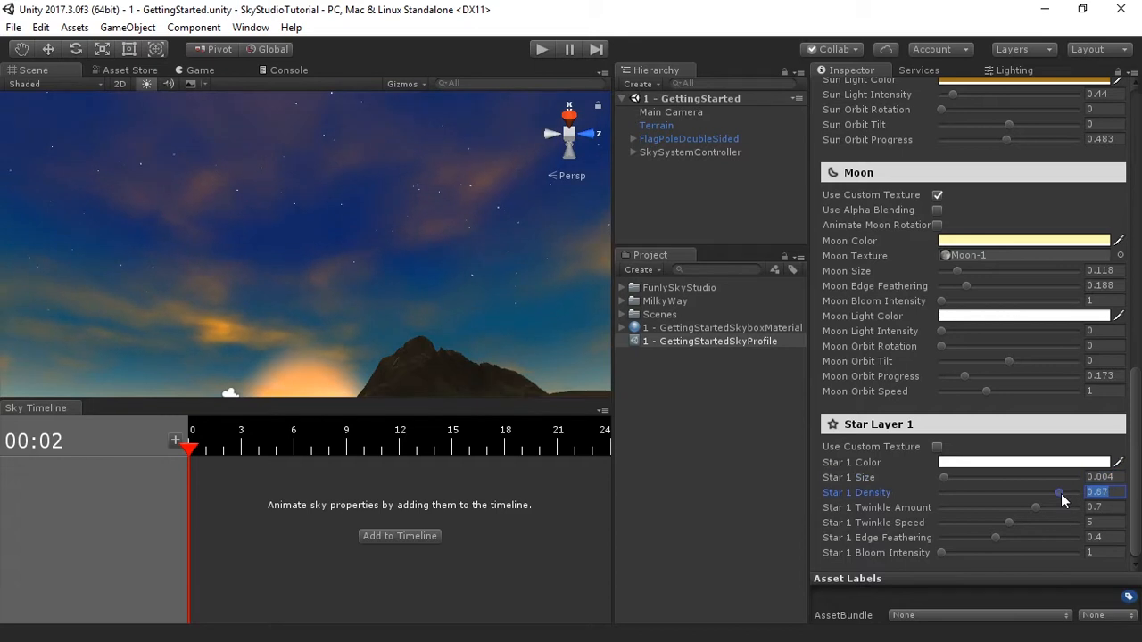
- Try Star 1 Twinkle Amount at 0 and 1, set it to about 0.753, and set Star 1 Twinkle Speed to 10
{"action": "left_click", "coordinate": [1035, 507]}
{"action": "left_click_drag", "start_coordinate": [1035, 507], "coordinate": [914, 512]}
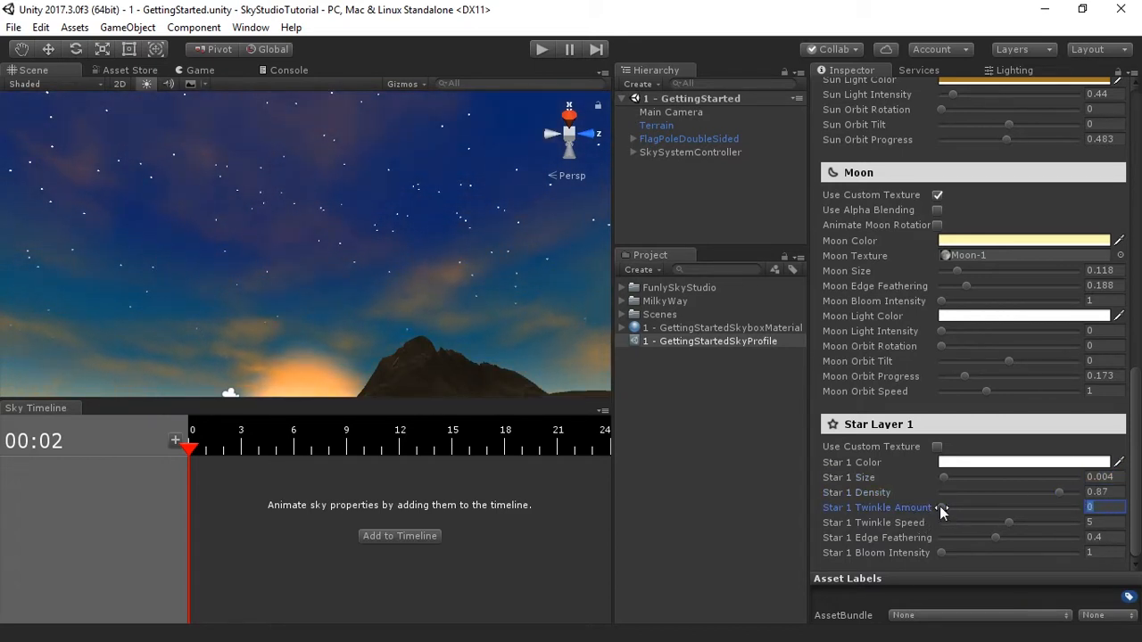
{"action": "left_click_drag", "start_coordinate": [1073, 515], "coordinate": [1114, 510]}
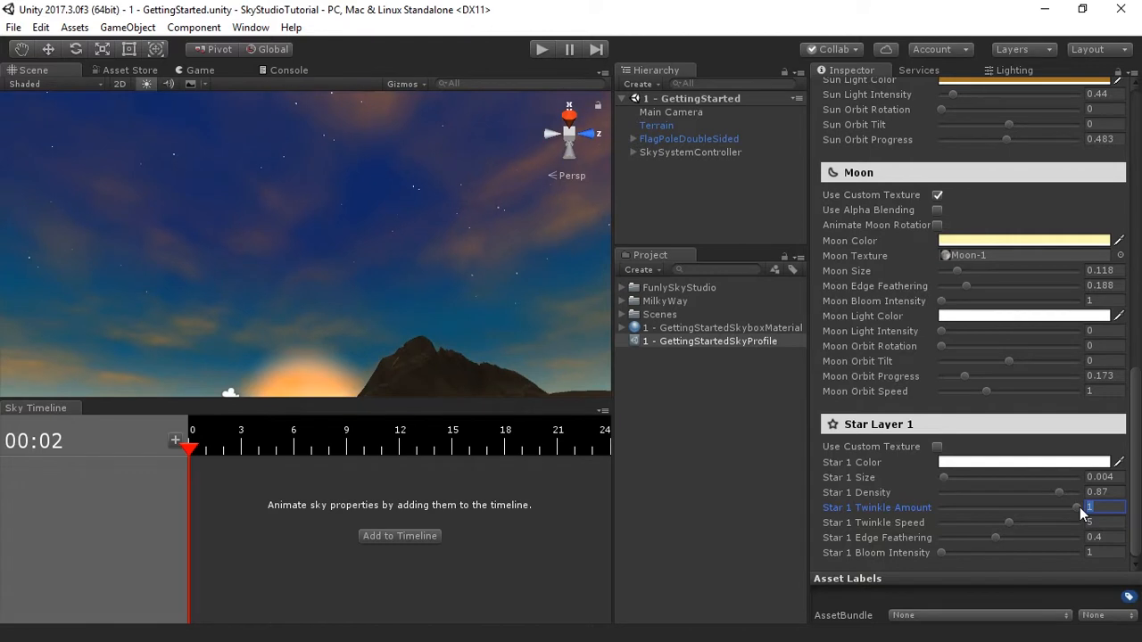
{"action": "left_click_drag", "start_coordinate": [1073, 507], "coordinate": [1041, 506]}
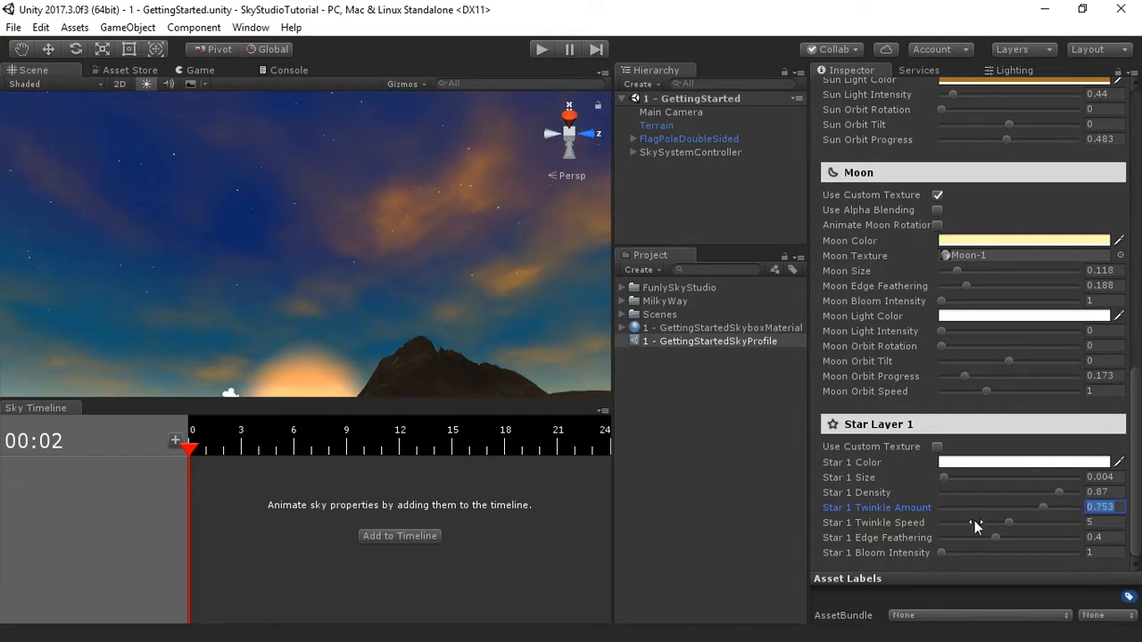
{"action": "left_click", "coordinate": [901, 522]}
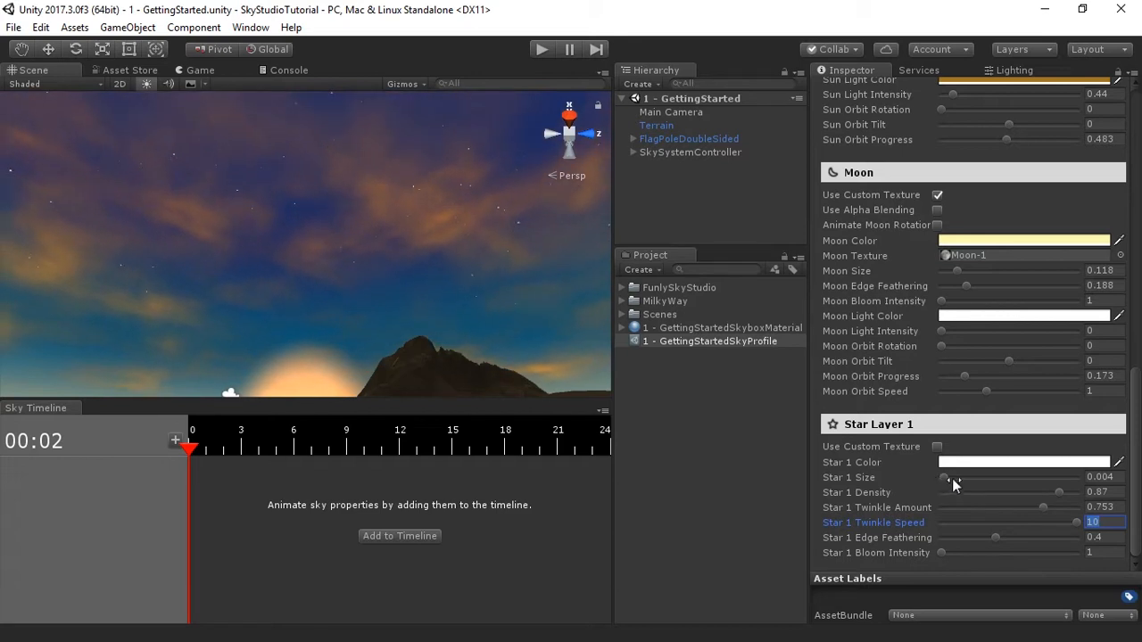
- Enlarge Star 1 Size to about 0.01, try Star 1 Edge Feathering at 0, and set the feathering to about 0.716
{"action": "left_click", "coordinate": [893, 537]}
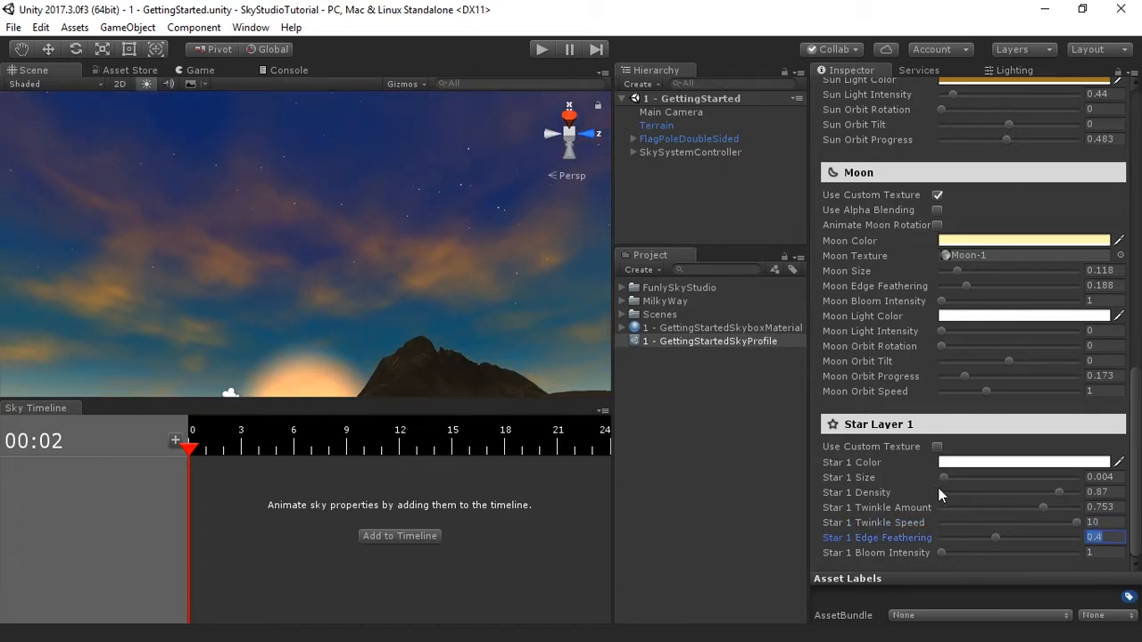
{"action": "left_click_drag", "start_coordinate": [944, 479], "coordinate": [948, 481]}
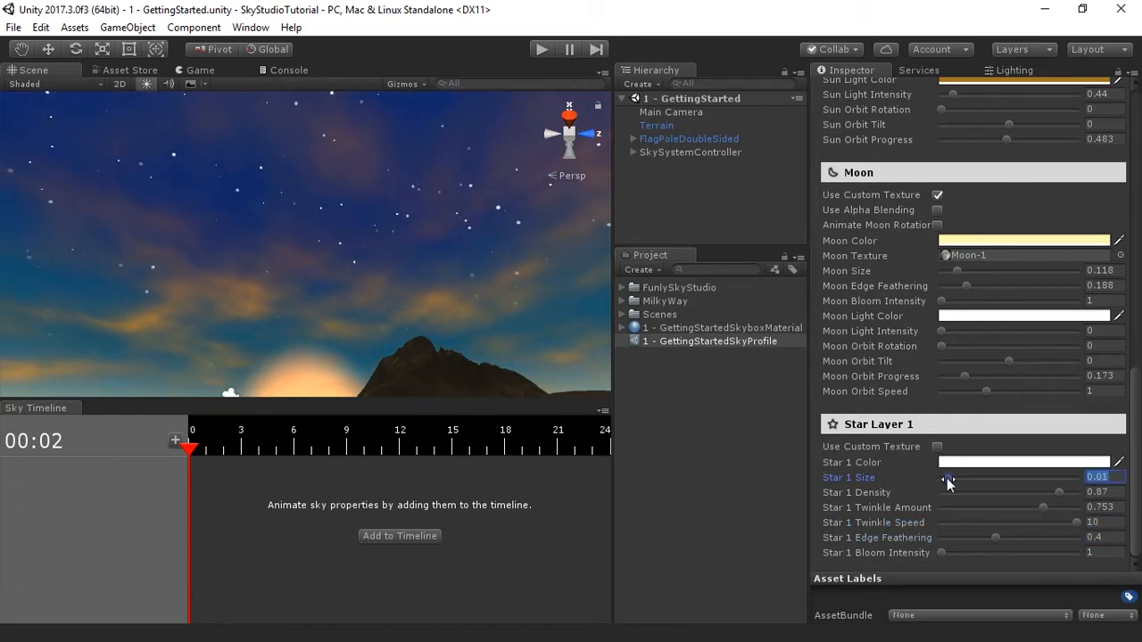
{"action": "left_click_drag", "start_coordinate": [995, 534], "coordinate": [919, 553]}
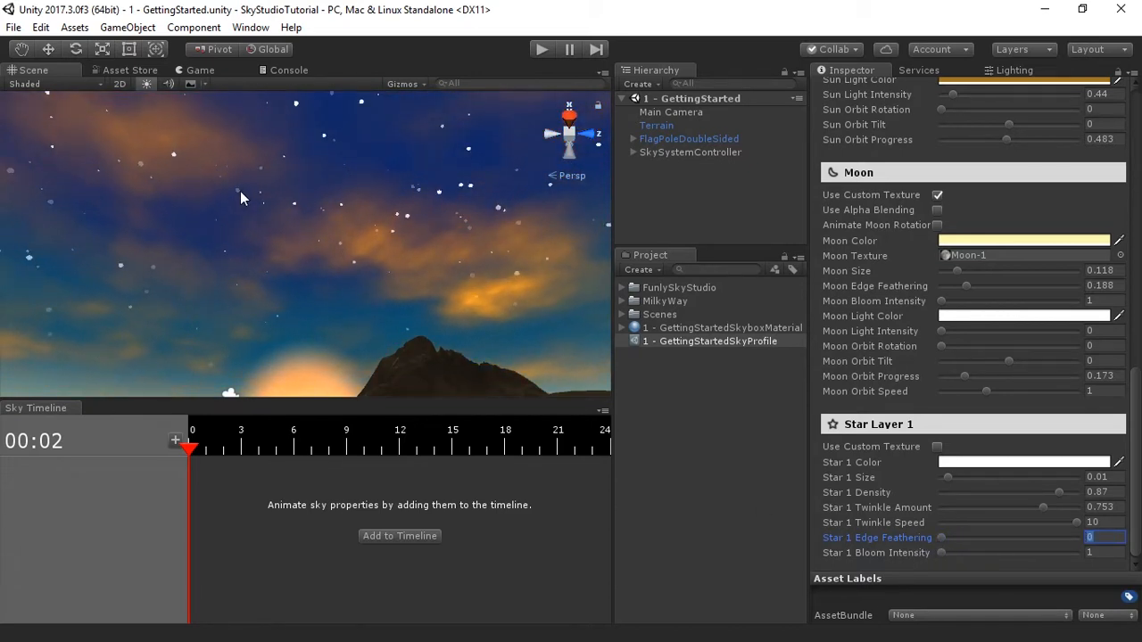
{"action": "left_click_drag", "start_coordinate": [990, 538], "coordinate": [1041, 543]}
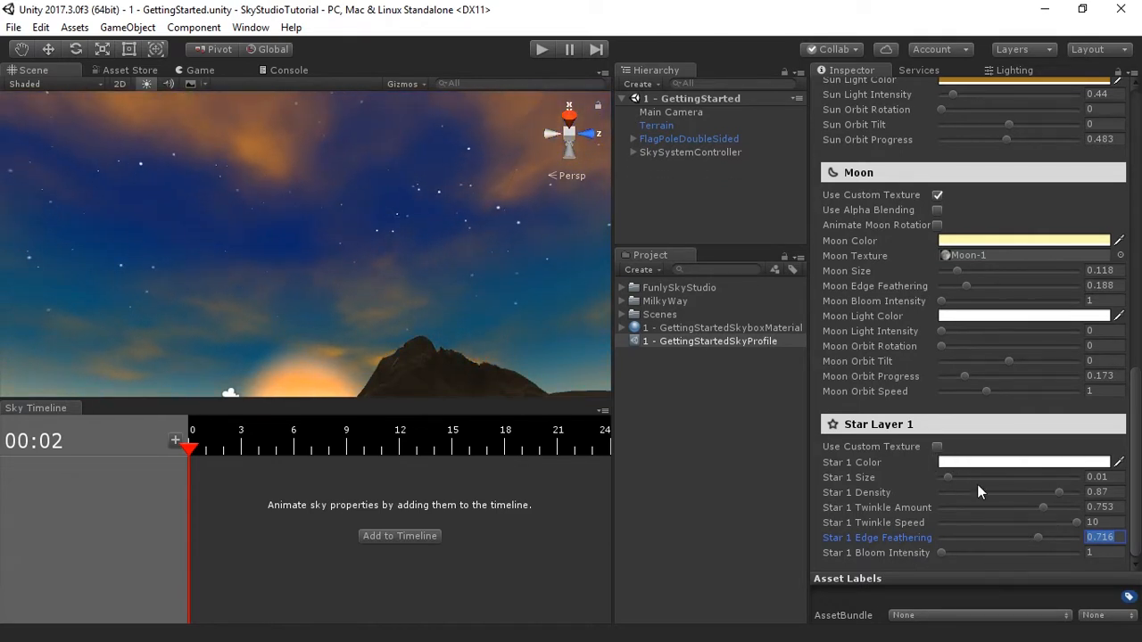
- Fine-tune Star Layer 1 with size about 0.006, density about 0.605, twinkle speed about 3.4 and twinkle amount about 0.914
{"action": "left_click_drag", "start_coordinate": [947, 483], "coordinate": [943, 478]}
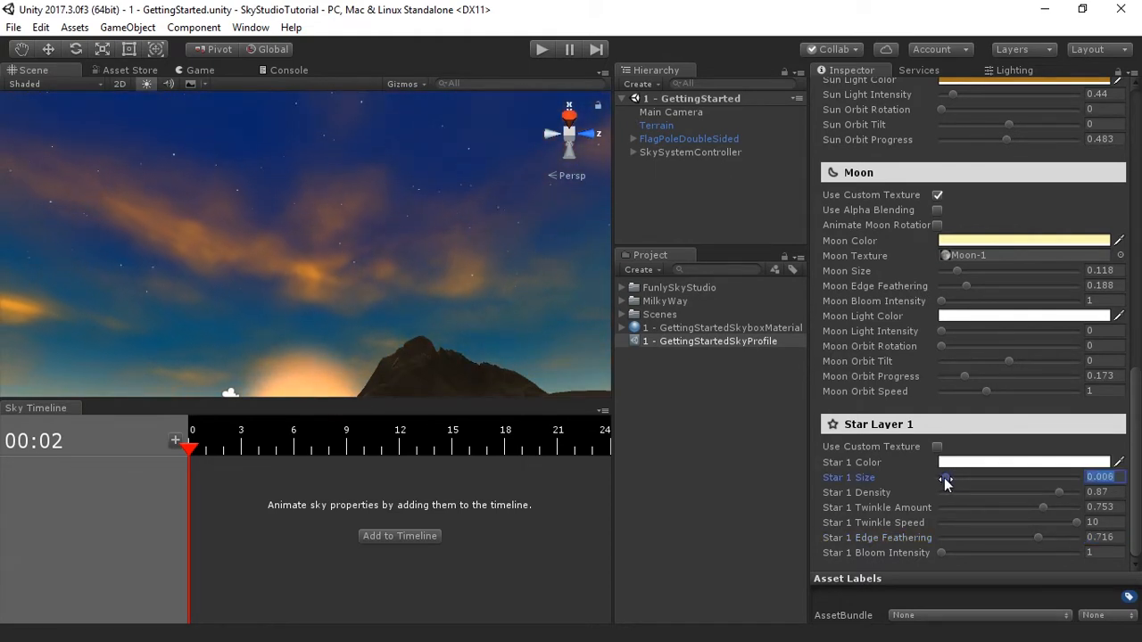
{"action": "left_click", "coordinate": [1019, 492]}
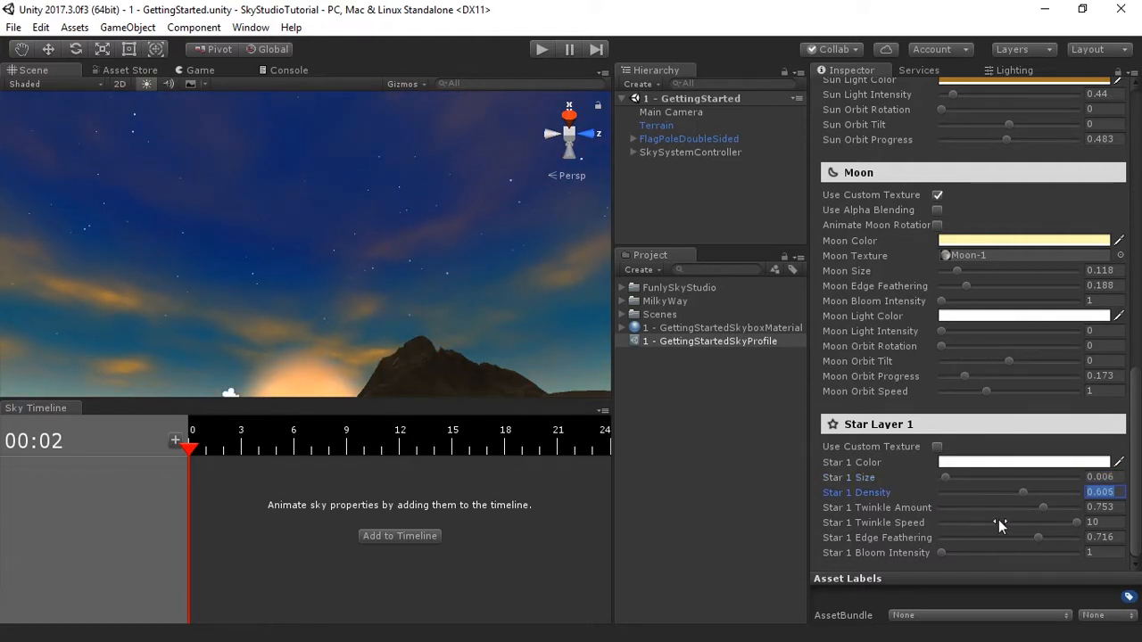
{"action": "left_click", "coordinate": [990, 522]}
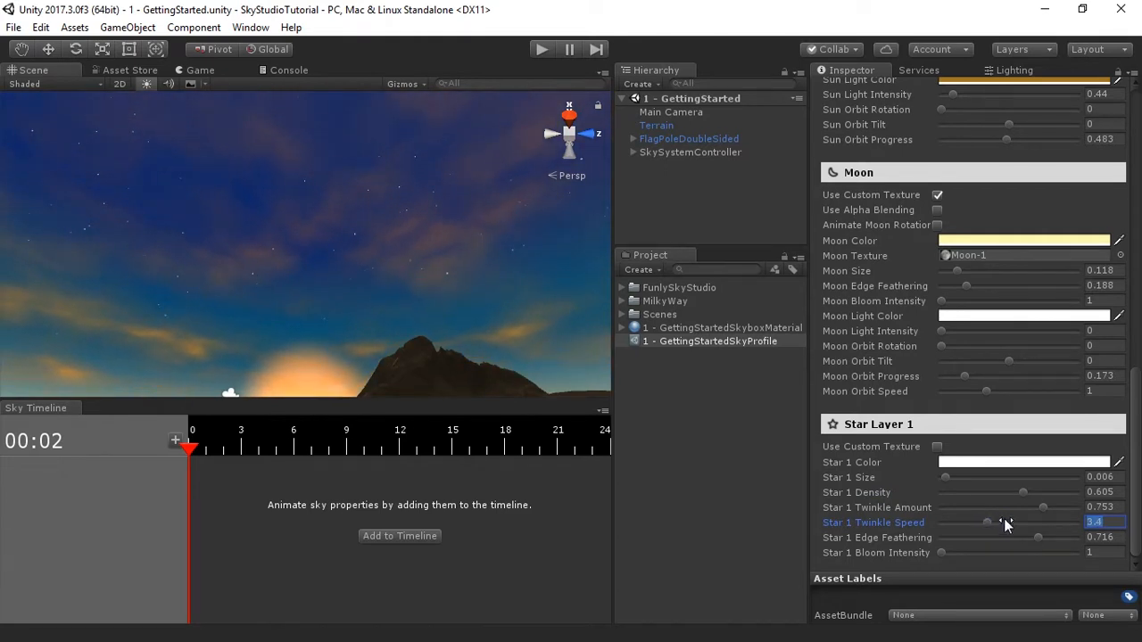
{"action": "left_click_drag", "start_coordinate": [1013, 509], "coordinate": [1066, 508]}
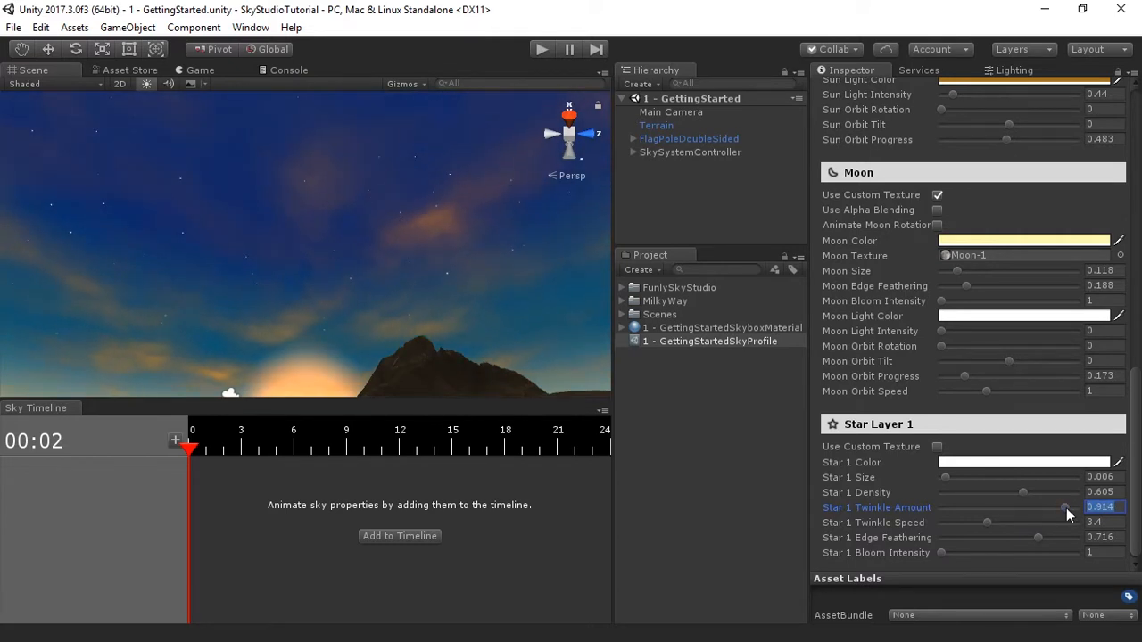
{"action": "left_click_drag", "start_coordinate": [380, 181], "coordinate": [329, 297], "text": "alt"}
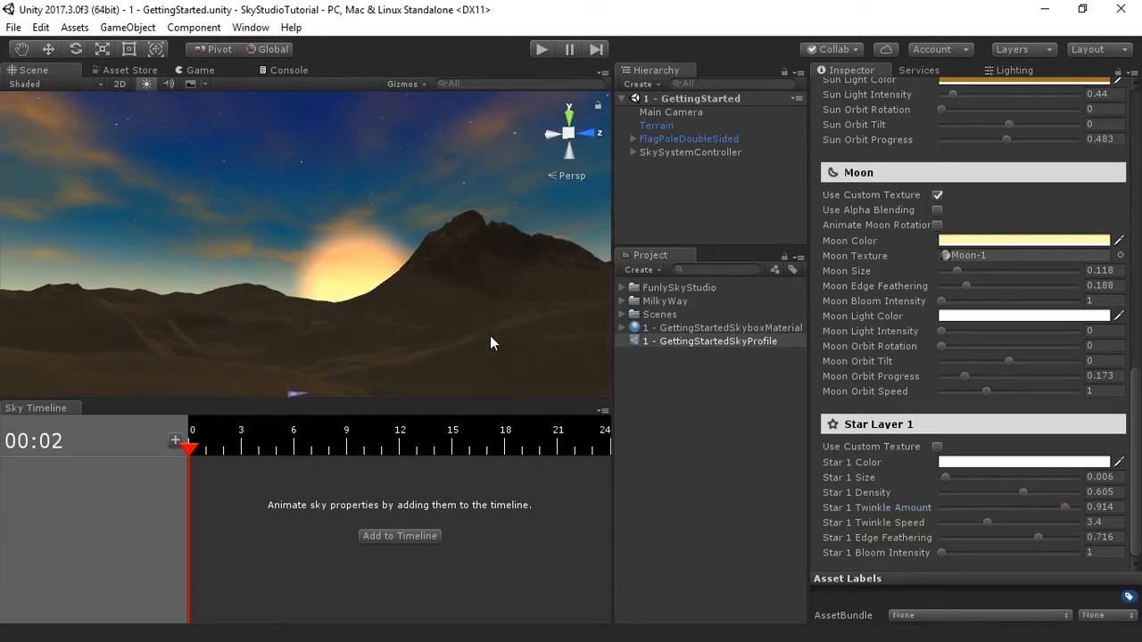
{"action": "left_click_drag", "start_coordinate": [423, 303], "coordinate": [453, 258], "text": "alt"}
- Enable the Star Layer 2 feature and set its star size to about 0.026 and density to about 0.38
{"action": "scroll", "coordinate": [845, 500], "scroll_direction": "up", "scroll_amount": 10}
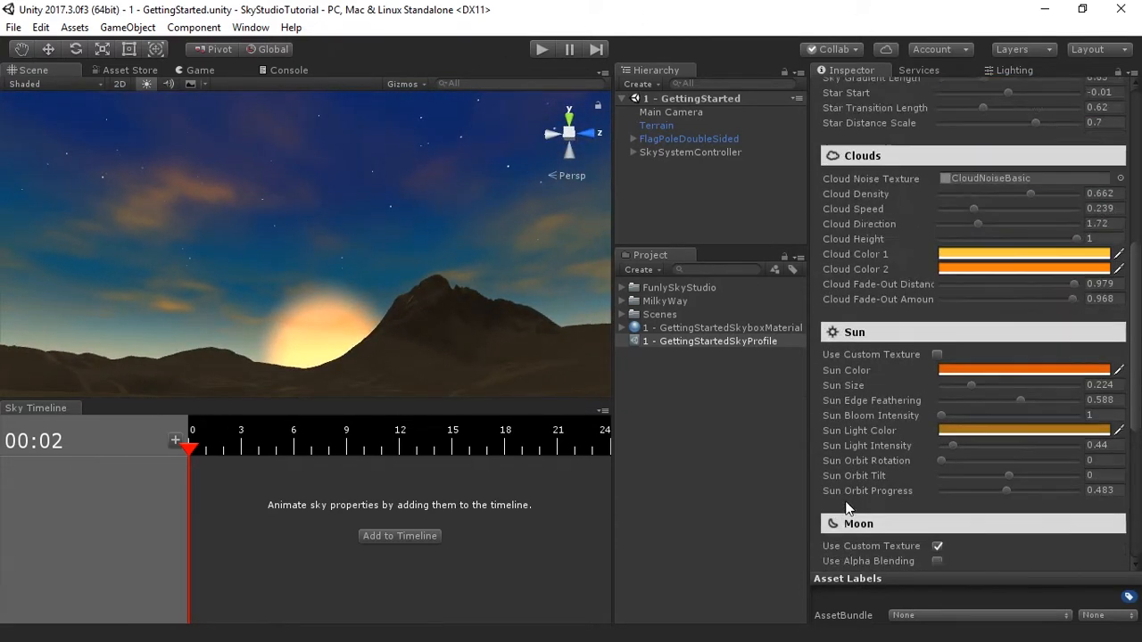
{"action": "scroll", "coordinate": [856, 514], "scroll_direction": "up", "scroll_amount": 5}
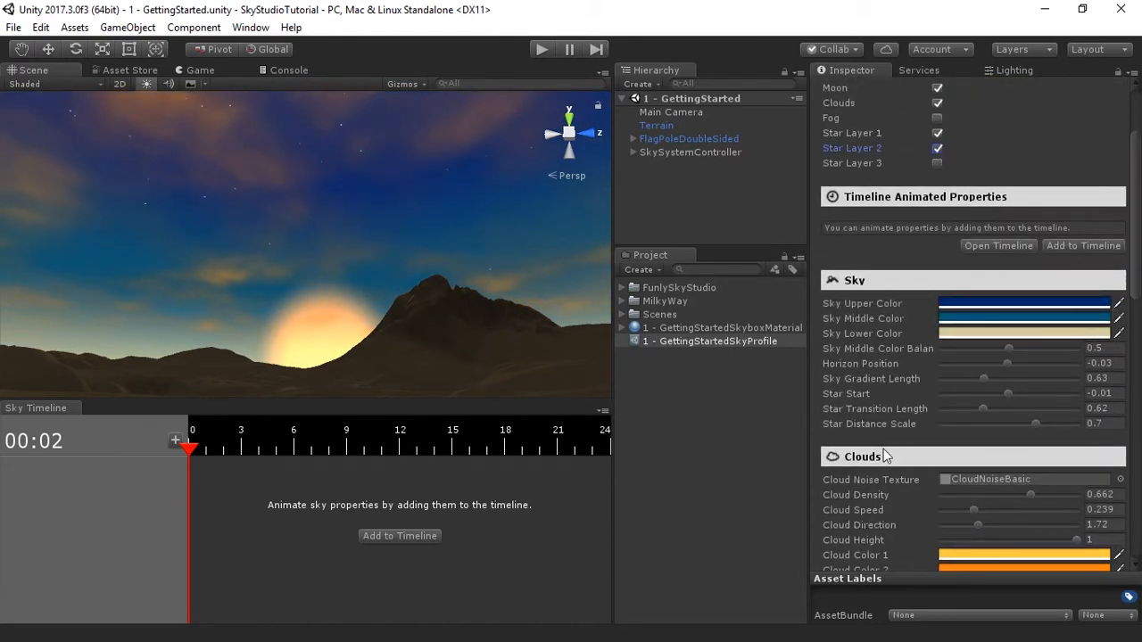
{"action": "scroll", "coordinate": [888, 472], "scroll_direction": "down", "scroll_amount": 6}
{"action": "scroll", "coordinate": [886, 502], "scroll_direction": "down", "scroll_amount": 7}
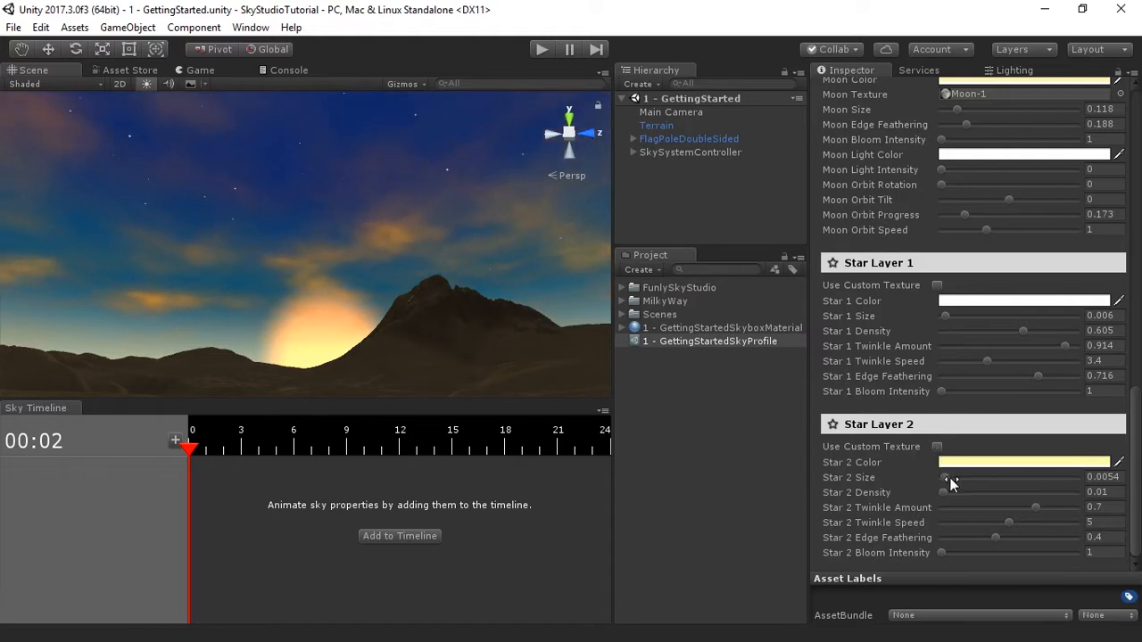
{"action": "left_click_drag", "start_coordinate": [945, 477], "coordinate": [988, 480]}
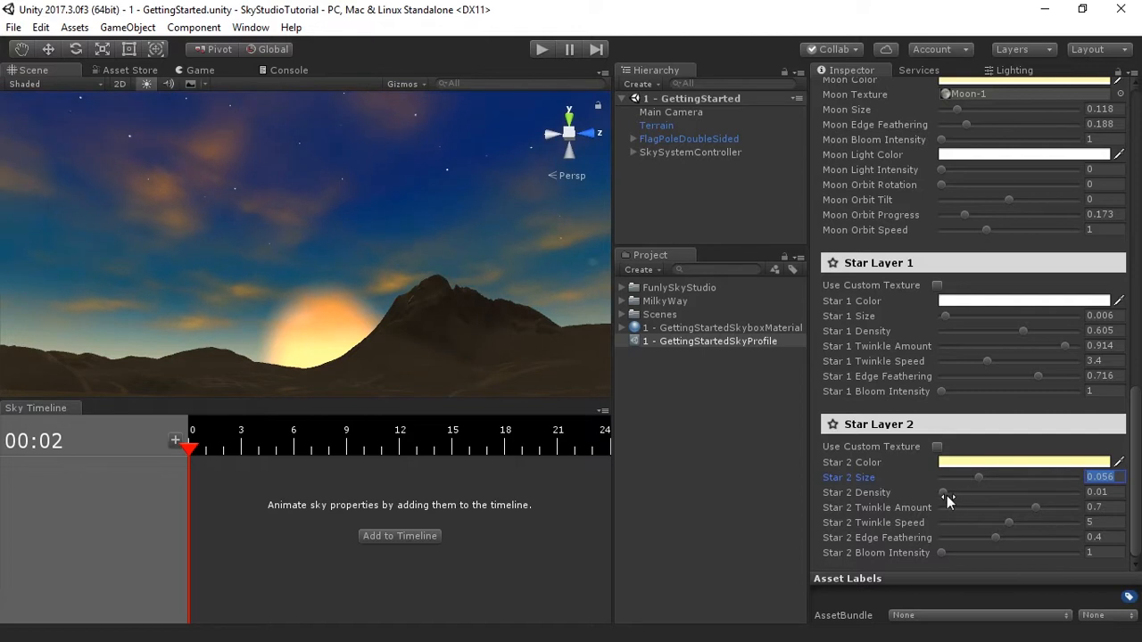
{"action": "mouse_move", "coordinate": [969, 491]}
{"action": "left_mouse_down"}
{"action": "mouse_move", "coordinate": [1009, 491]}
{"action": "mouse_move", "coordinate": [950, 484]}
{"action": "mouse_move", "coordinate": [960, 481]}
{"action": "left_mouse_up"}
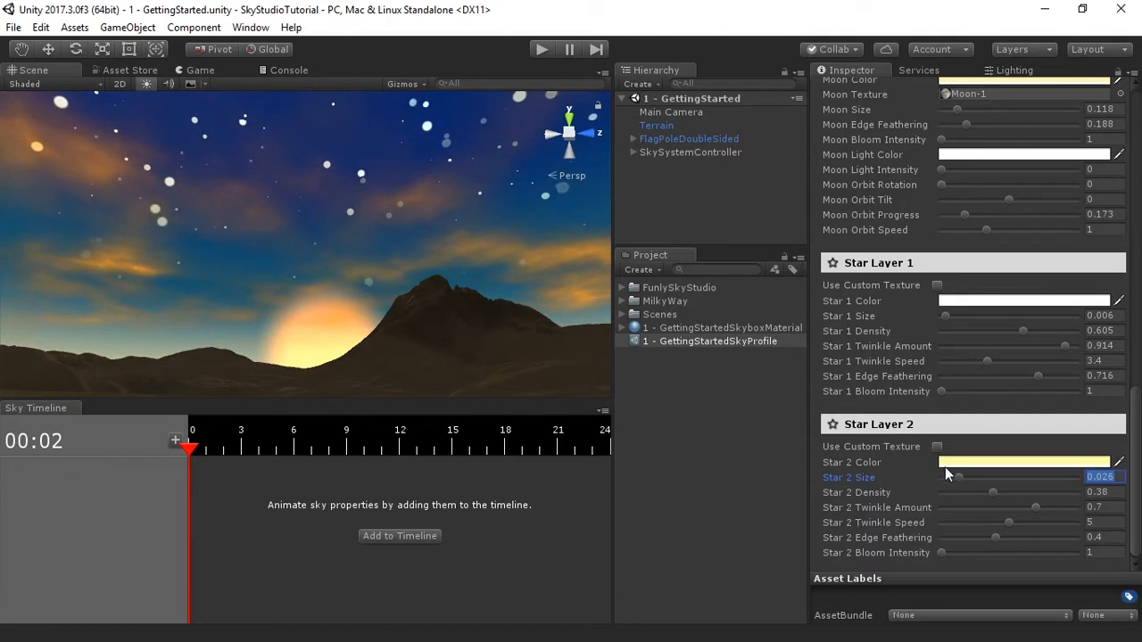
- Turn on the custom texture for Star Layer 2 and preview the Star-4 and Star-1 textures in FunlySkyStudio's Textures/Stars folder
{"action": "left_click", "coordinate": [937, 446]}
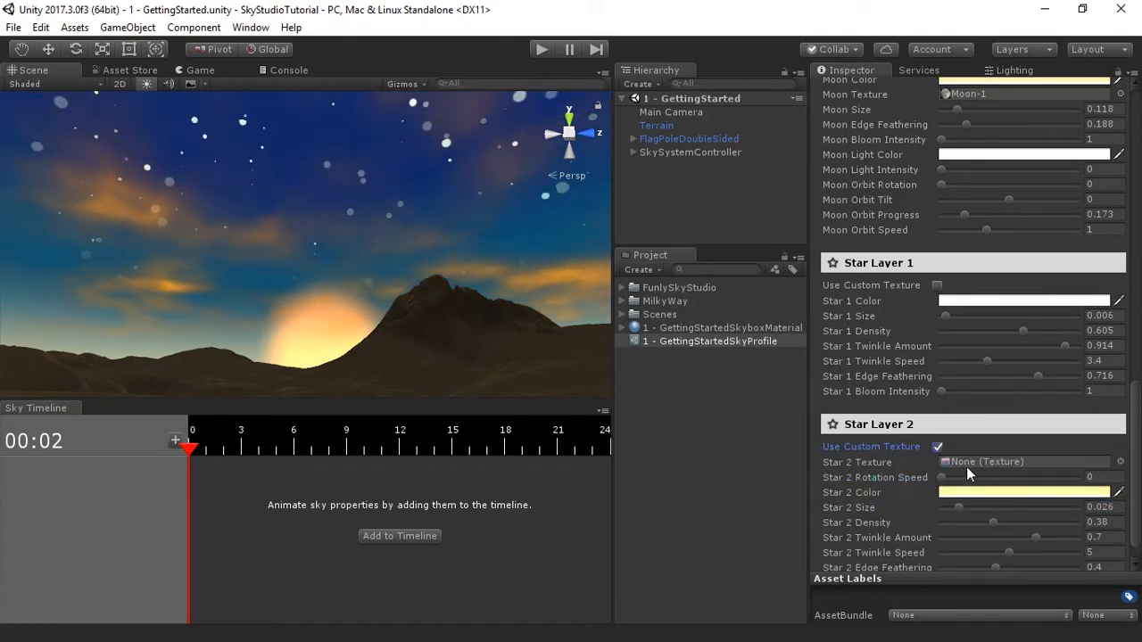
{"action": "left_click", "coordinate": [675, 288]}
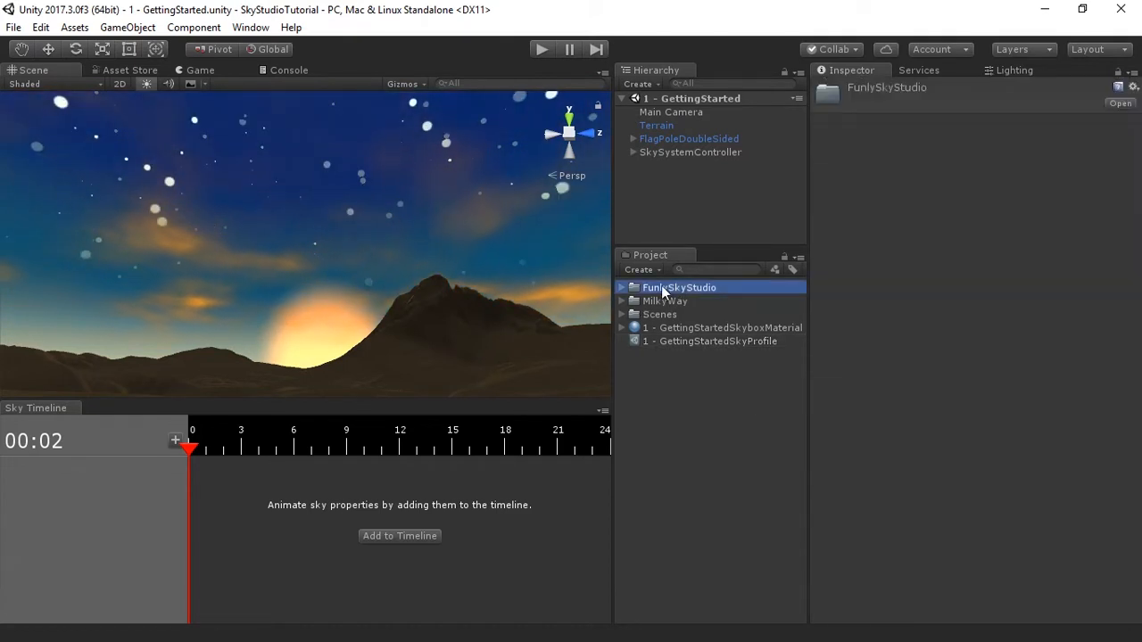
{"action": "left_click", "coordinate": [622, 288]}
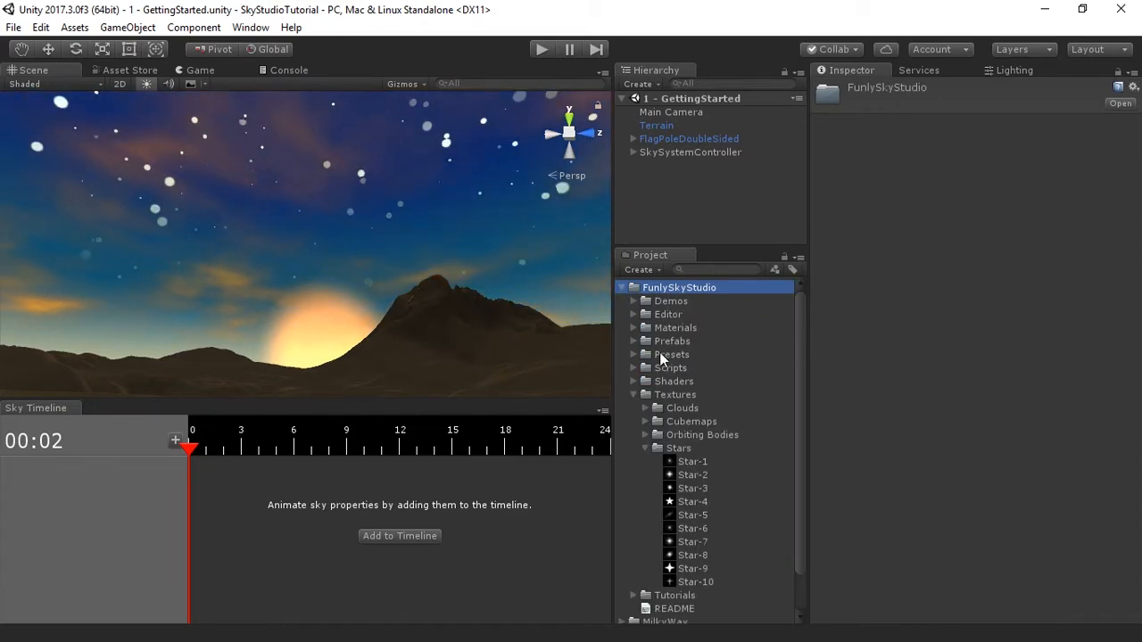
{"action": "left_click", "coordinate": [673, 395]}
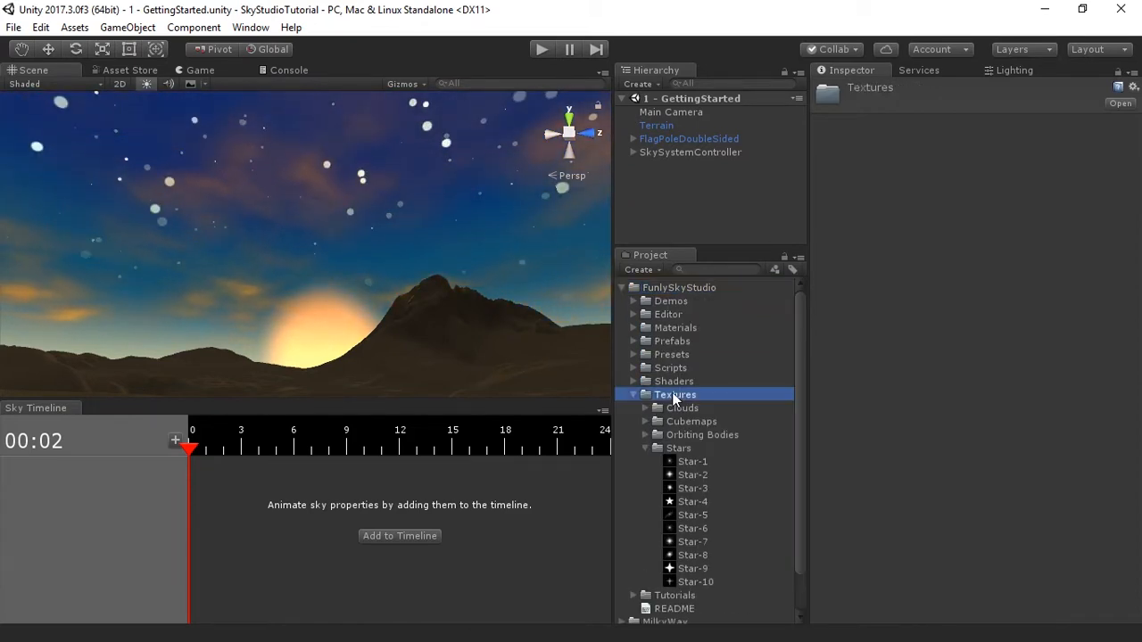
{"action": "left_click", "coordinate": [683, 449]}
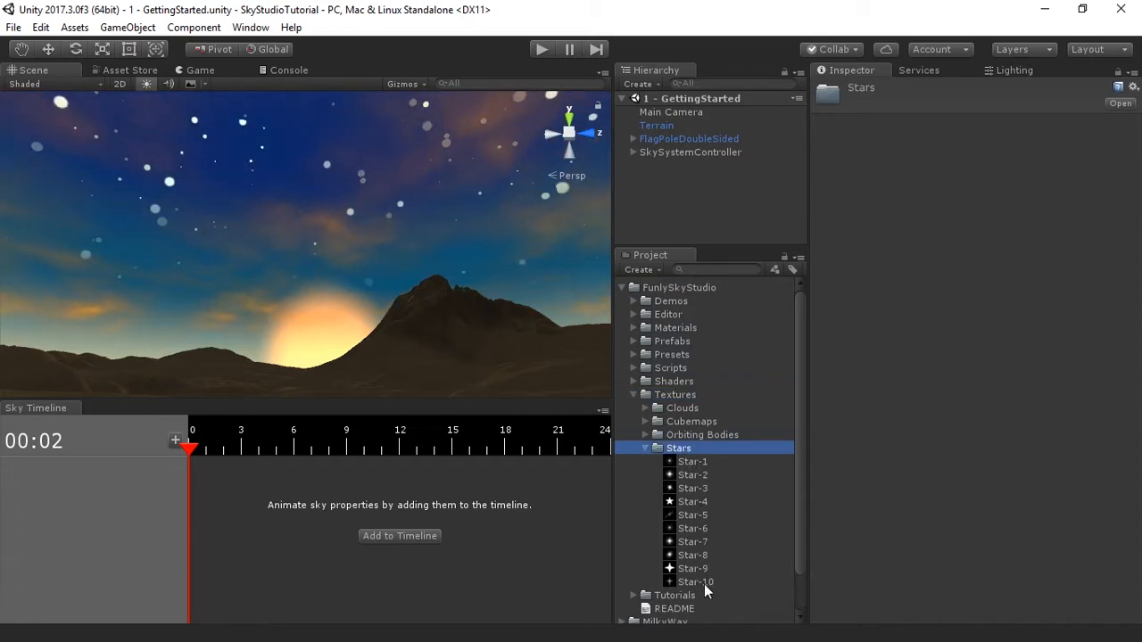
{"action": "left_click_drag", "start_coordinate": [802, 533], "coordinate": [797, 584]}
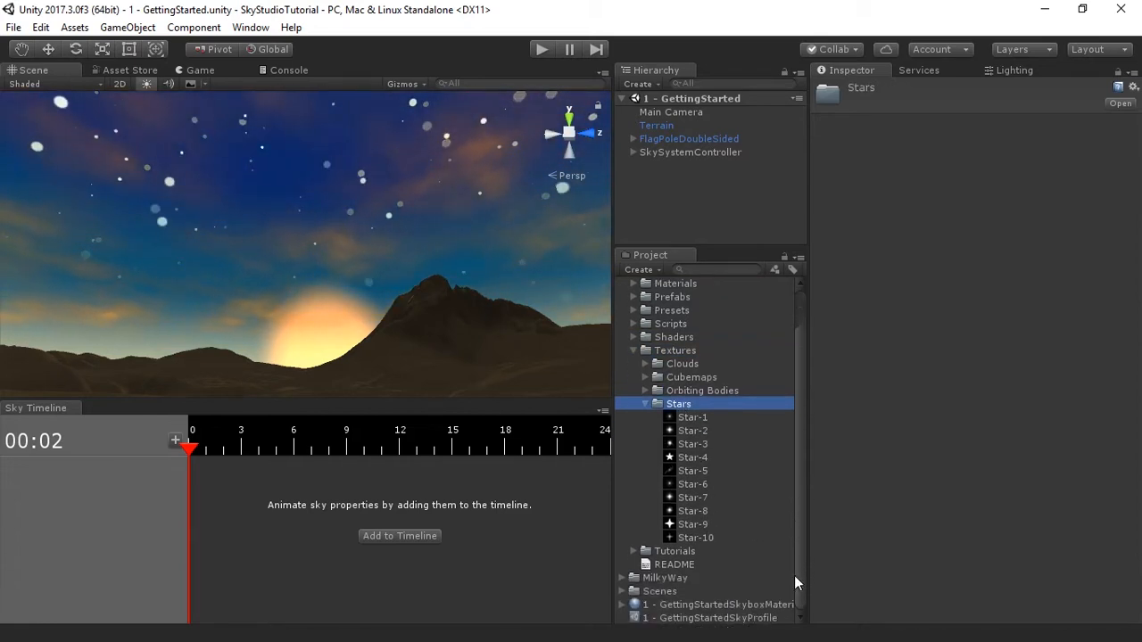
{"action": "left_click", "coordinate": [703, 459]}
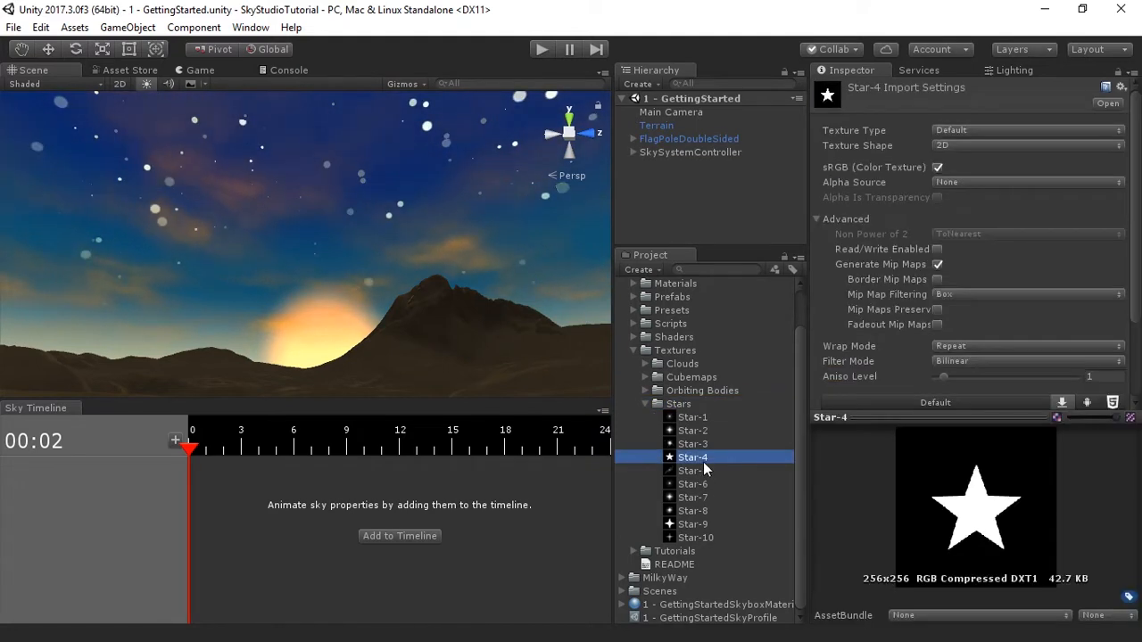
{"action": "left_click", "coordinate": [687, 417]}
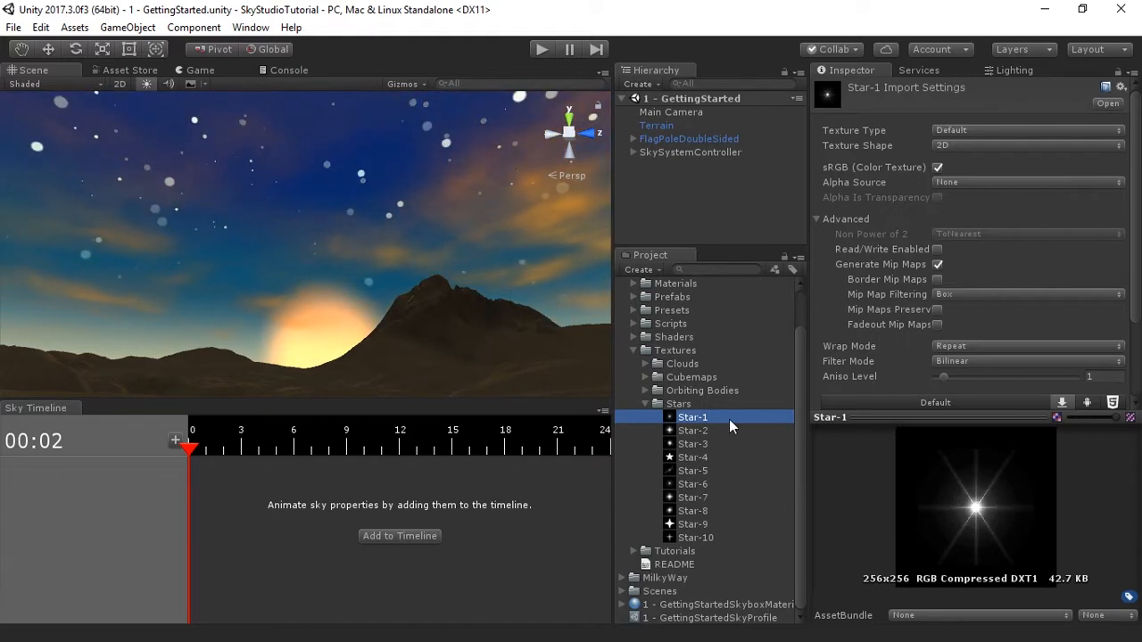
- Reopen 1 - GettingStartedSkyProfile and assign the Star-2 texture as the Star 2 Texture
{"action": "left_click", "coordinate": [719, 617]}
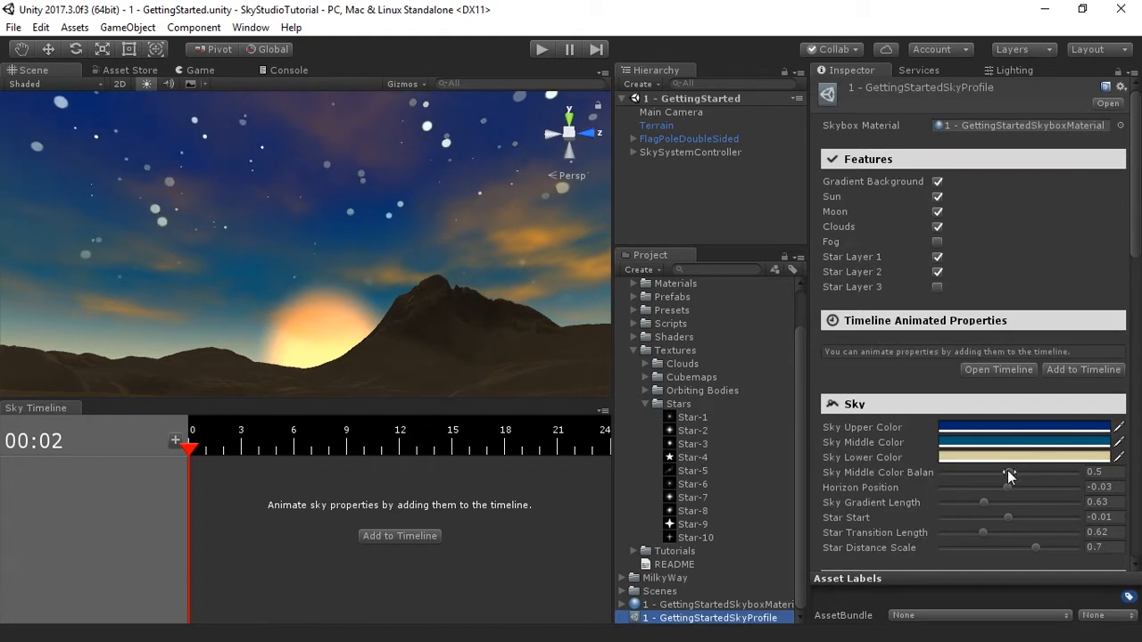
{"action": "scroll", "coordinate": [970, 486], "scroll_direction": "down", "scroll_amount": 12}
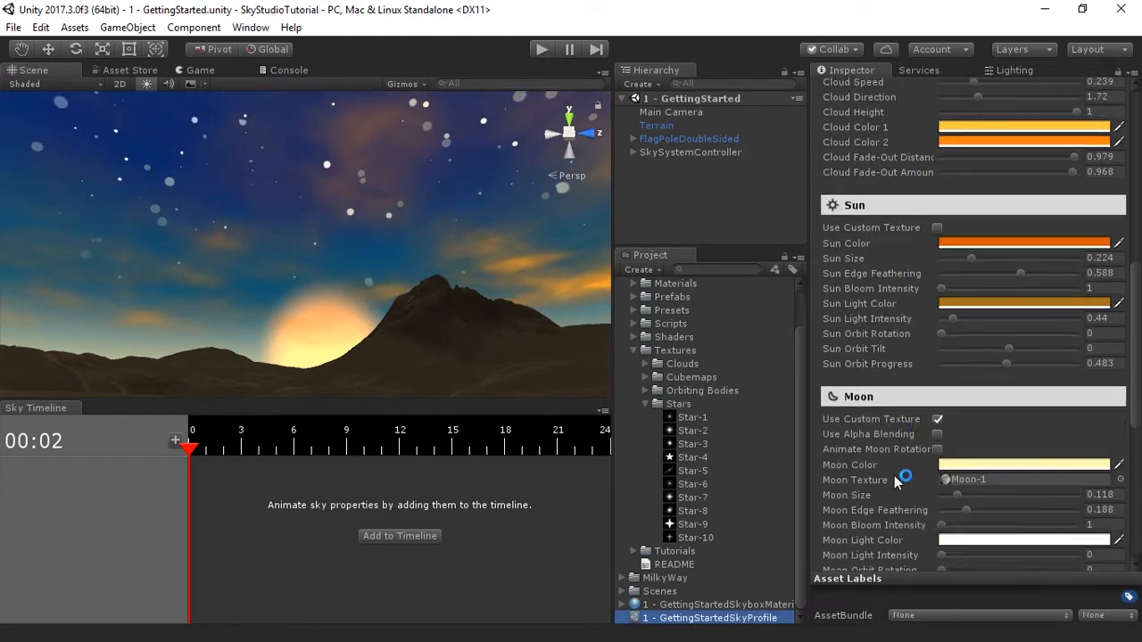
{"action": "scroll", "coordinate": [896, 481], "scroll_direction": "down", "scroll_amount": 10}
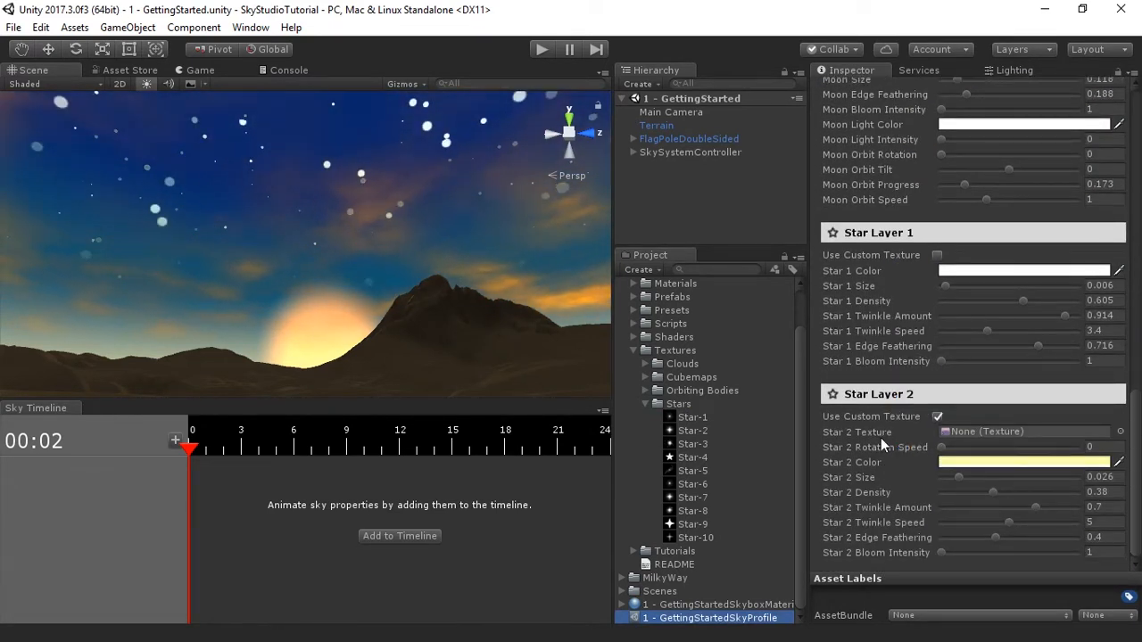
{"action": "left_click", "coordinate": [702, 432]}
{"action": "left_click_drag", "start_coordinate": [704, 434], "coordinate": [969, 436]}
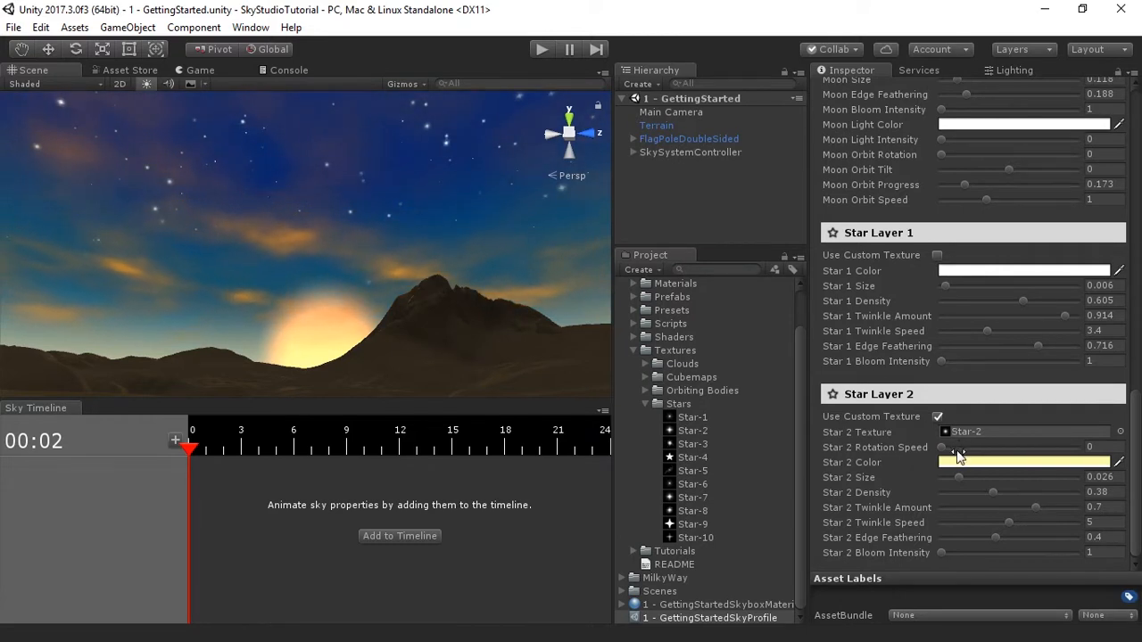
- Enlarge Star 2 Size to about 0.069 and set Star 2 Rotation Speed to about 1.97
{"action": "left_click_drag", "start_coordinate": [959, 480], "coordinate": [987, 481]}
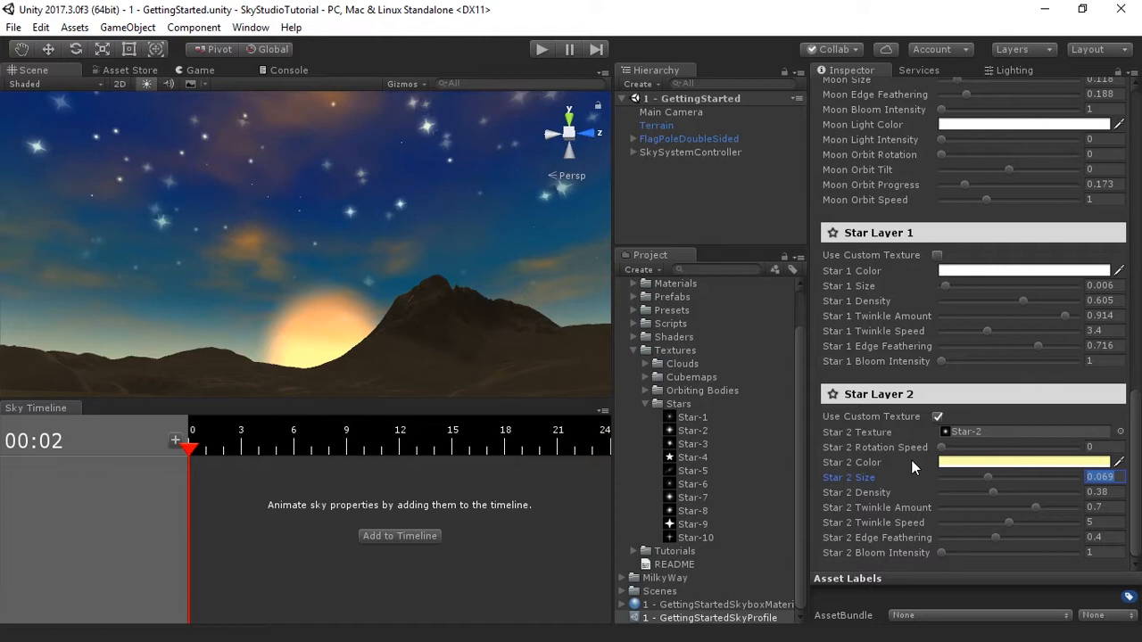
{"action": "left_click_drag", "start_coordinate": [946, 448], "coordinate": [952, 449]}
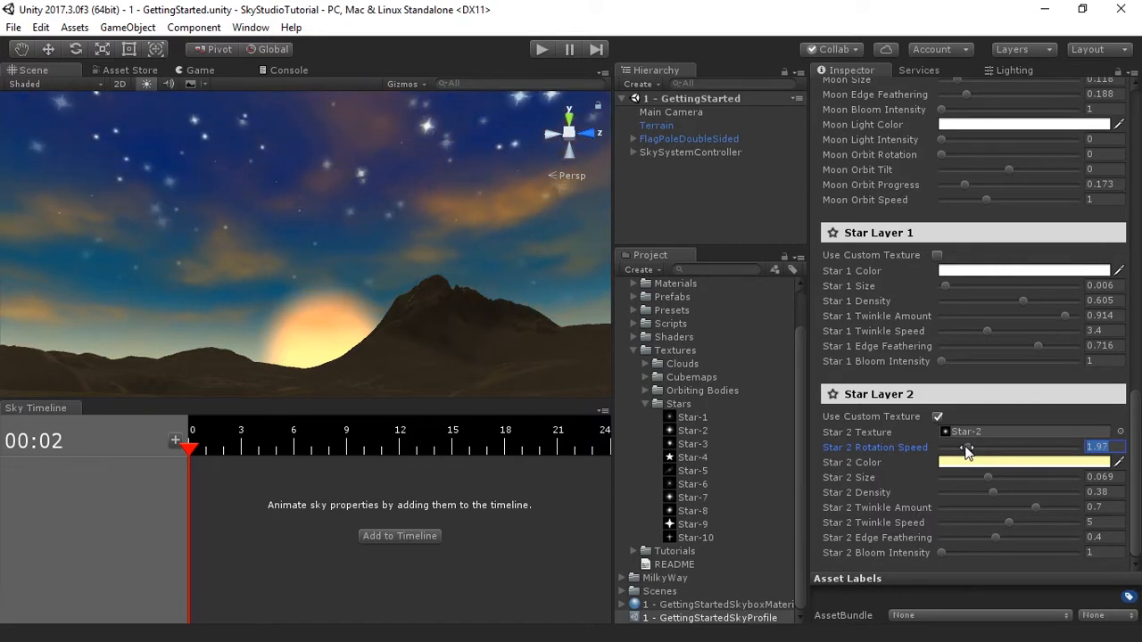
- Change Star 2 Color to a pale pink
{"action": "left_click", "coordinate": [965, 463]}
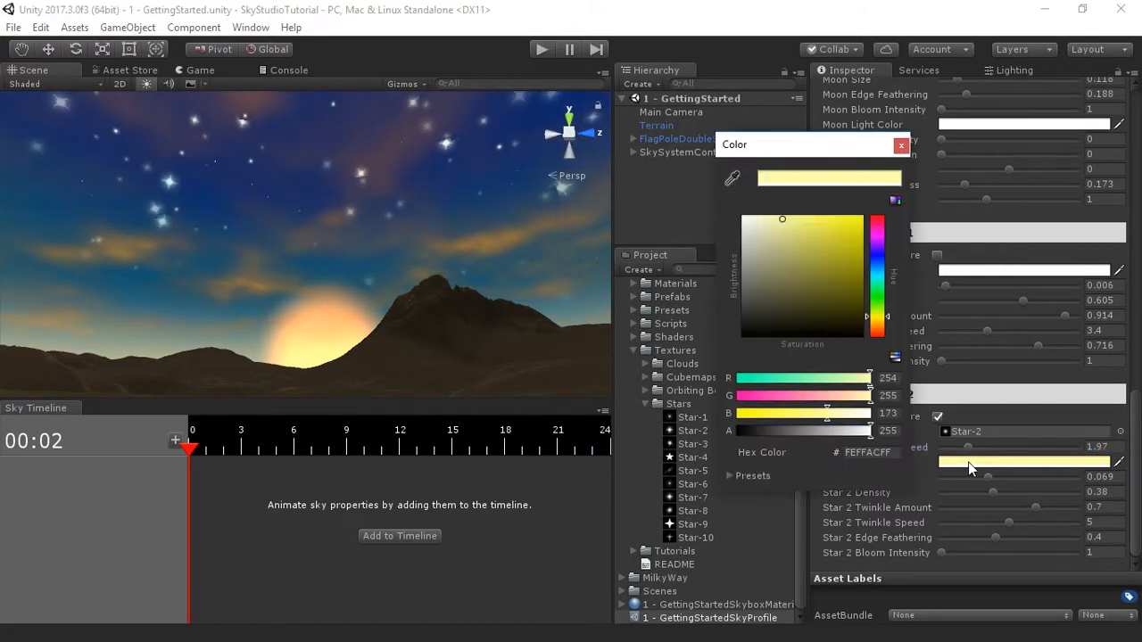
{"action": "mouse_move", "coordinate": [816, 243]}
{"action": "left_mouse_down"}
{"action": "mouse_move", "coordinate": [841, 263]}
{"action": "mouse_move", "coordinate": [780, 287]}
{"action": "mouse_move", "coordinate": [751, 273]}
{"action": "mouse_move", "coordinate": [770, 264]}
{"action": "mouse_move", "coordinate": [782, 295]}
{"action": "mouse_move", "coordinate": [804, 273]}
{"action": "mouse_move", "coordinate": [852, 264]}
{"action": "mouse_move", "coordinate": [809, 242]}
{"action": "mouse_move", "coordinate": [807, 287]}
{"action": "mouse_move", "coordinate": [817, 250]}
{"action": "mouse_move", "coordinate": [790, 283]}
{"action": "left_mouse_up"}
{"action": "mouse_move", "coordinate": [874, 272]}
{"action": "left_mouse_down"}
{"action": "mouse_move", "coordinate": [880, 233]}
{"action": "mouse_move", "coordinate": [771, 227]}
{"action": "mouse_move", "coordinate": [751, 238]}
{"action": "mouse_move", "coordinate": [760, 233]}
{"action": "left_mouse_up"}
{"action": "left_click_drag", "start_coordinate": [887, 145], "coordinate": [793, 205]}
- Reduce Star 2 Size to about 0.043 and Star 2 Density to about 0.21
{"action": "left_click_drag", "start_coordinate": [987, 477], "coordinate": [963, 483]}
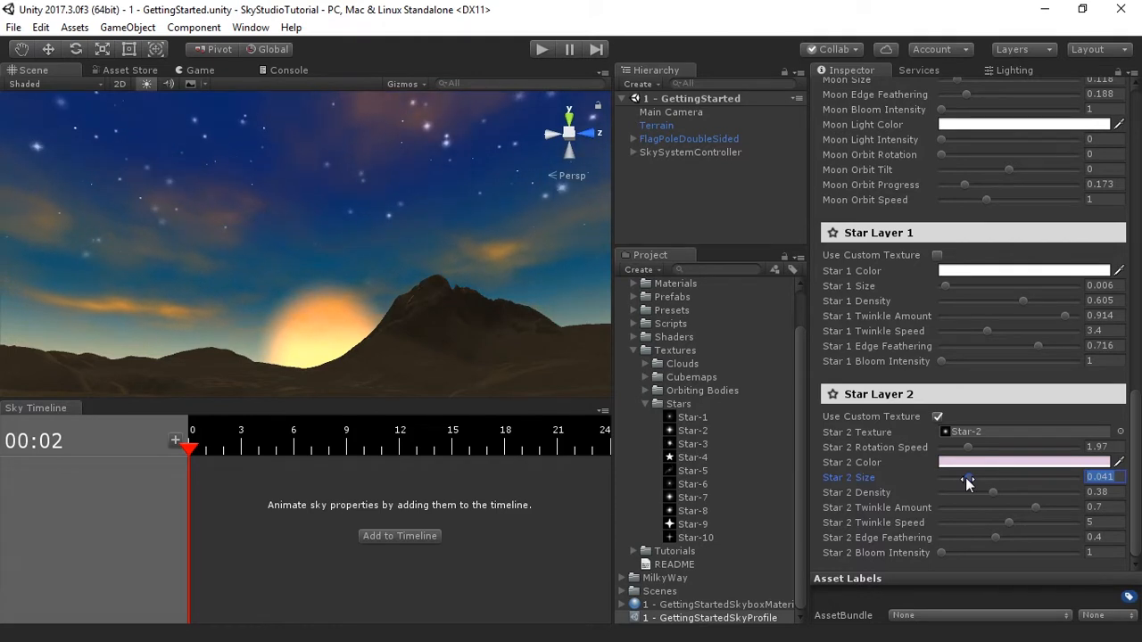
{"action": "mouse_move", "coordinate": [967, 476]}
{"action": "left_mouse_down"}
{"action": "mouse_move", "coordinate": [1024, 459]}
{"action": "mouse_move", "coordinate": [974, 479]}
{"action": "mouse_move", "coordinate": [1069, 479]}
{"action": "mouse_move", "coordinate": [996, 484]}
{"action": "mouse_move", "coordinate": [973, 499]}
{"action": "mouse_move", "coordinate": [967, 490]}
{"action": "left_mouse_up"}
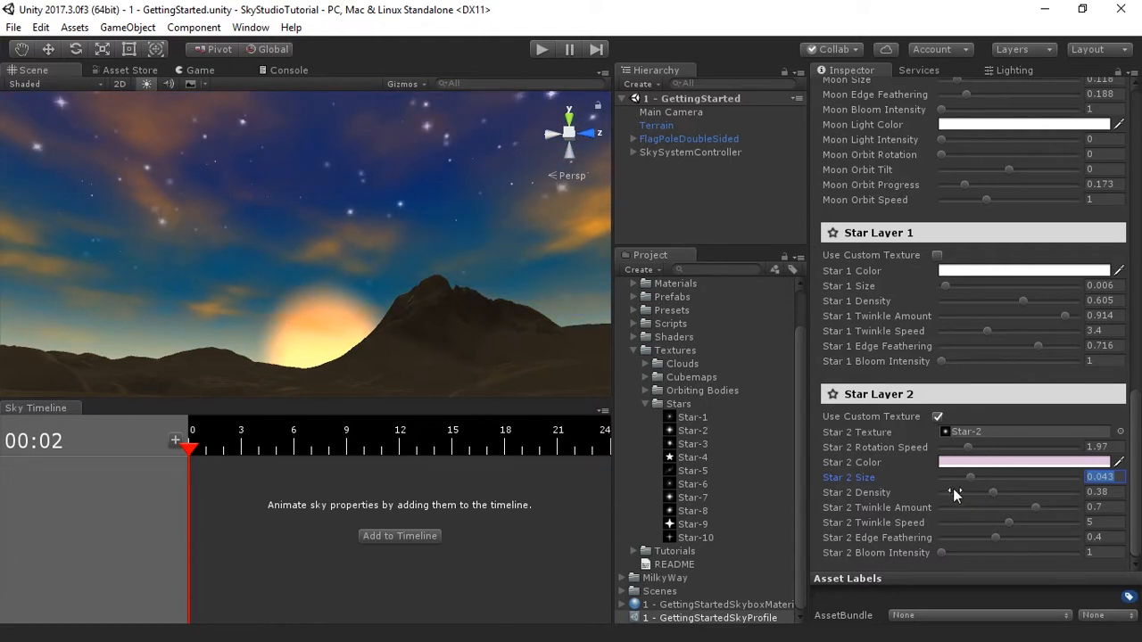
{"action": "left_click", "coordinate": [968, 488]}
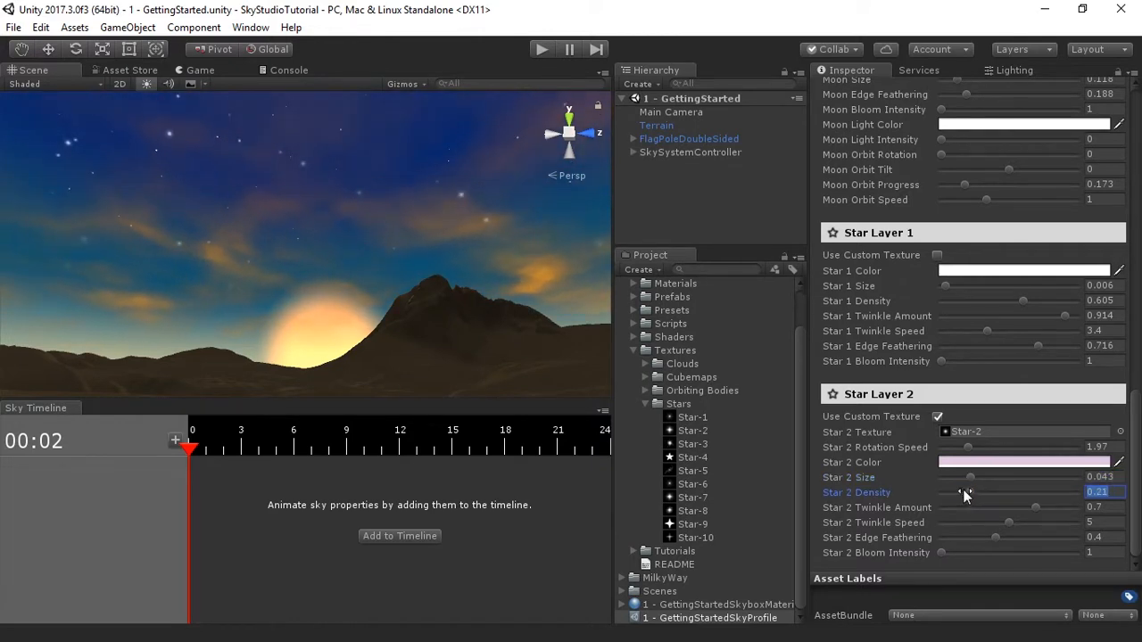
{"action": "left_click_drag", "start_coordinate": [402, 251], "coordinate": [459, 350], "text": "alt"}
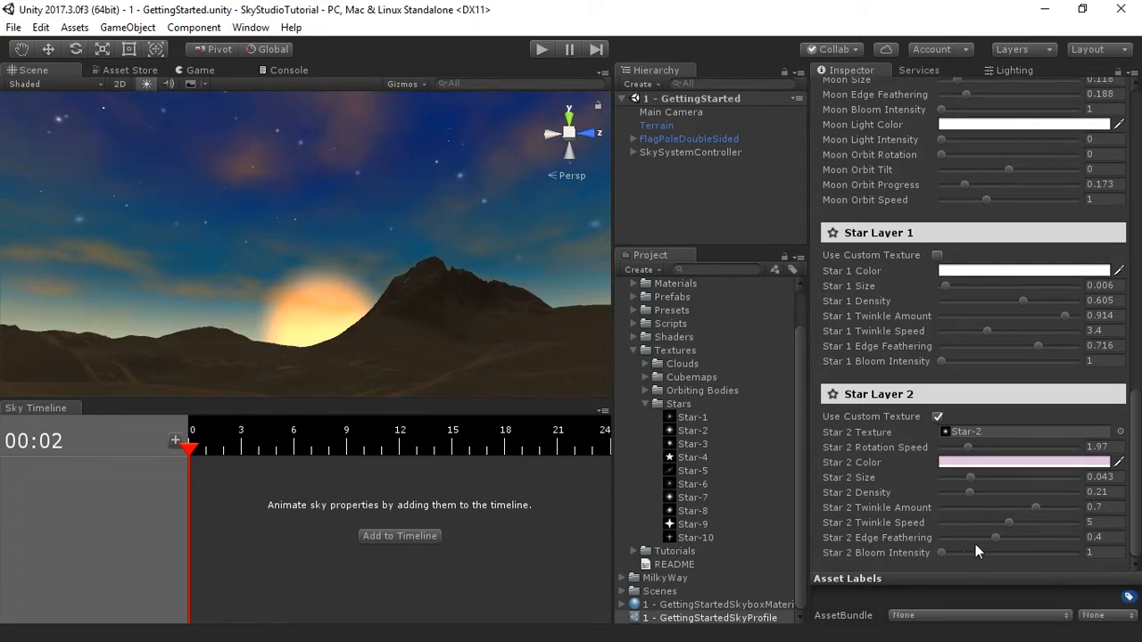
- Enable the Star Layer 3 feature in the sky profile and turn on its custom texture option
{"action": "scroll", "coordinate": [902, 490], "scroll_direction": "up", "scroll_amount": 15}
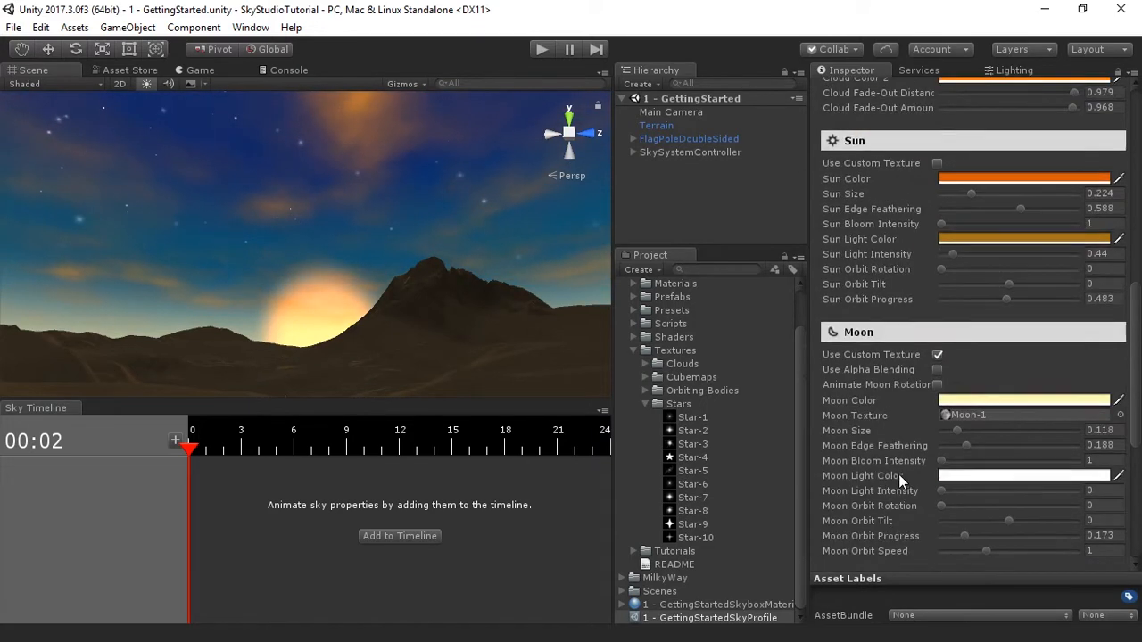
{"action": "left_click", "coordinate": [935, 224]}
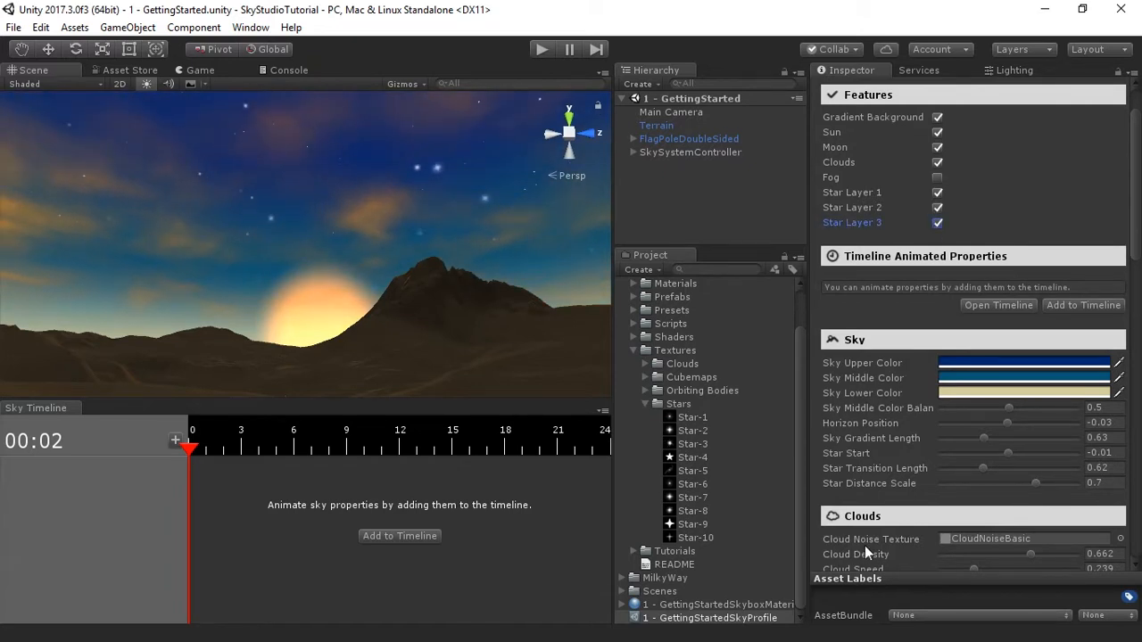
{"action": "scroll", "coordinate": [893, 511], "scroll_direction": "down", "scroll_amount": 15}
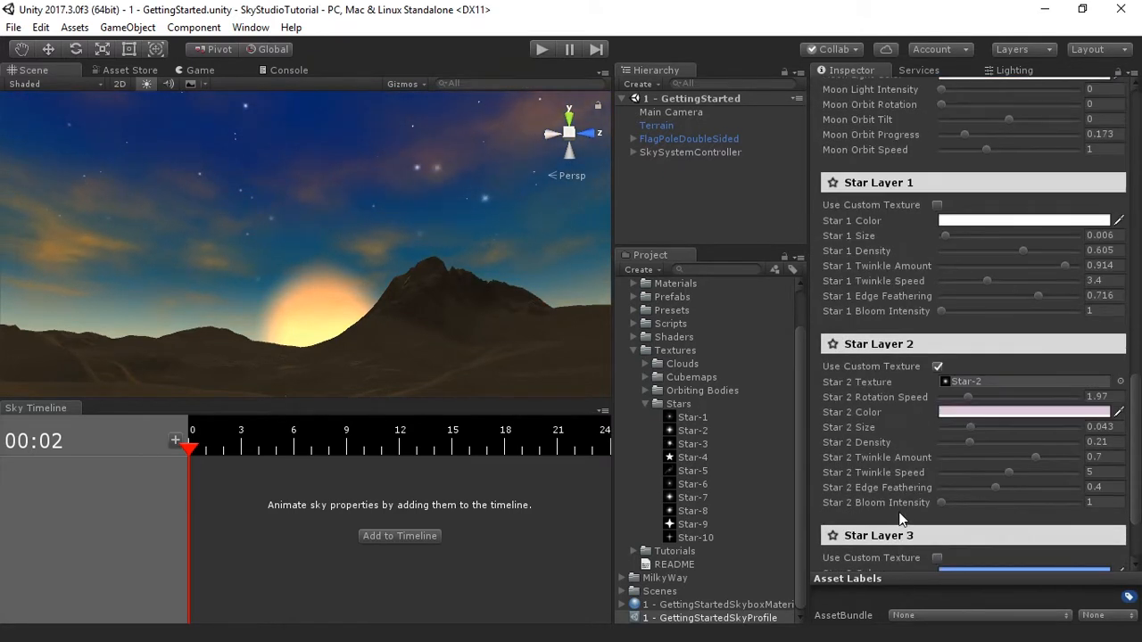
{"action": "scroll", "coordinate": [901, 519], "scroll_direction": "down", "scroll_amount": 3}
{"action": "left_click", "coordinate": [936, 447]}
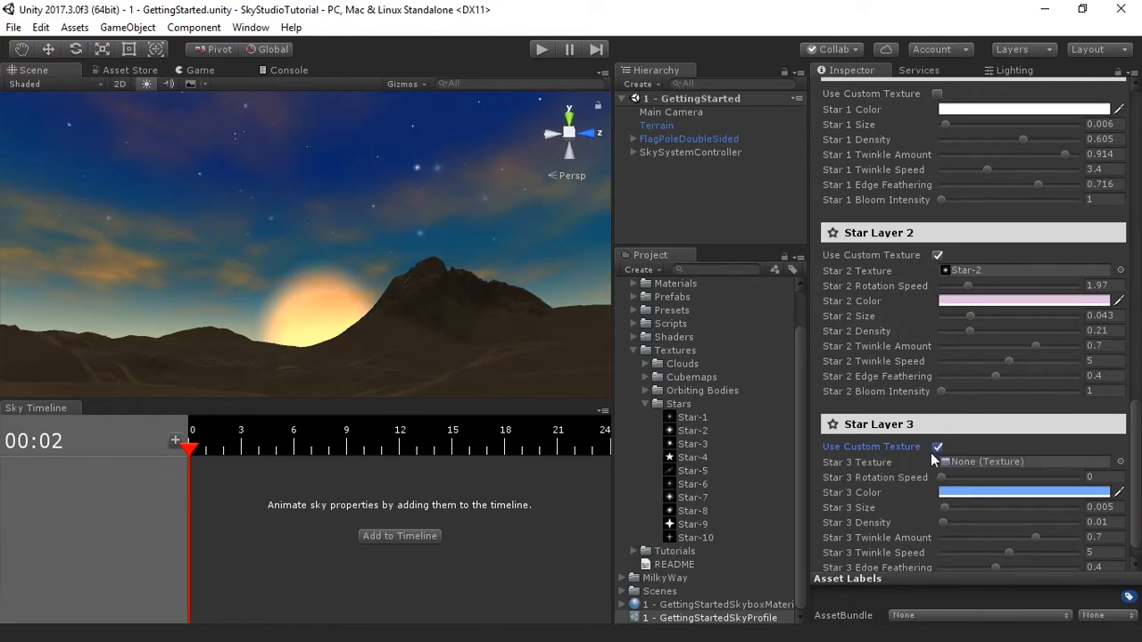
- Search the textures for "star" and assign Star-8 as the Star 3 Texture
{"action": "left_click", "coordinate": [1119, 462]}
{"action": "type", "text": "star"}
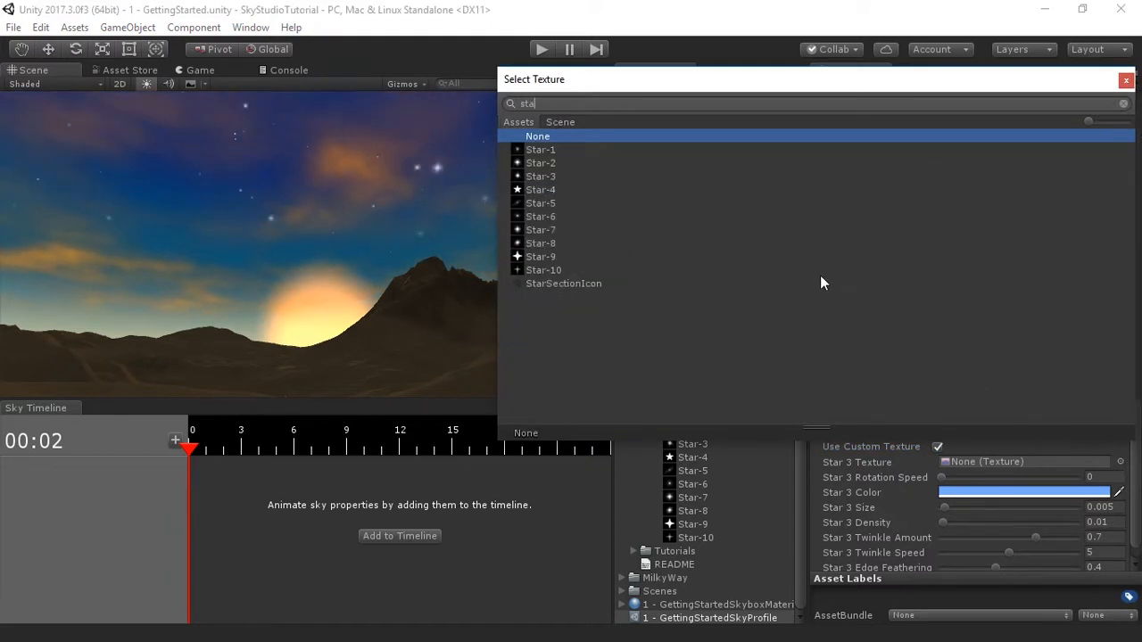
{"action": "left_click", "coordinate": [549, 243]}
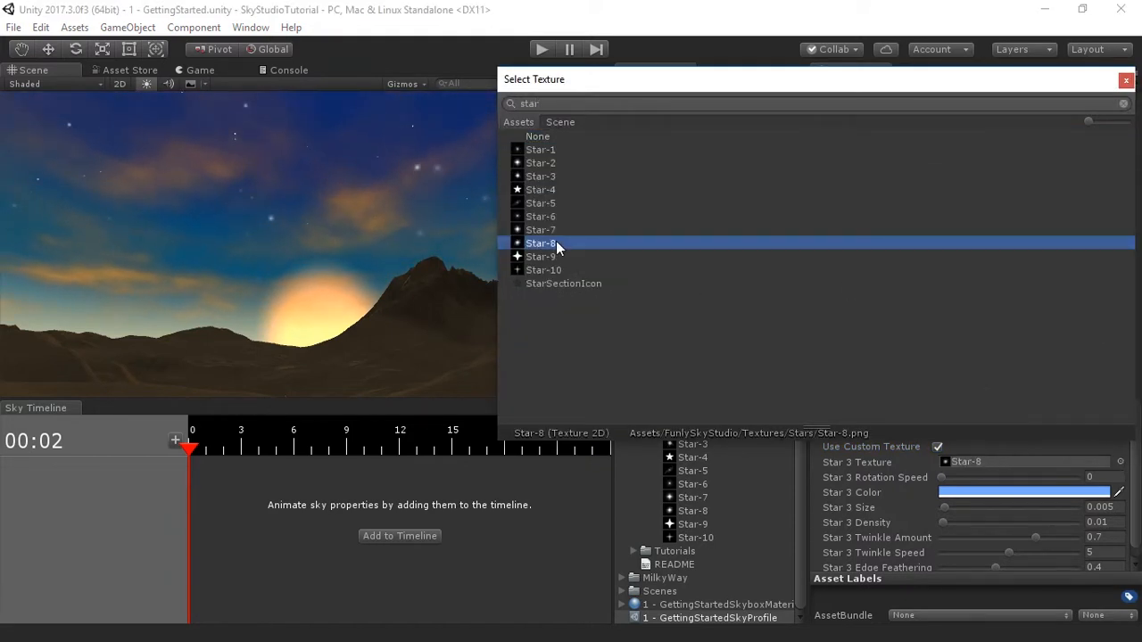
{"action": "double_click", "coordinate": [556, 242]}
- Set Star 3 Density to about 0.123 and Star 3 Size to about 0.1
{"action": "left_click_drag", "start_coordinate": [946, 507], "coordinate": [993, 506]}
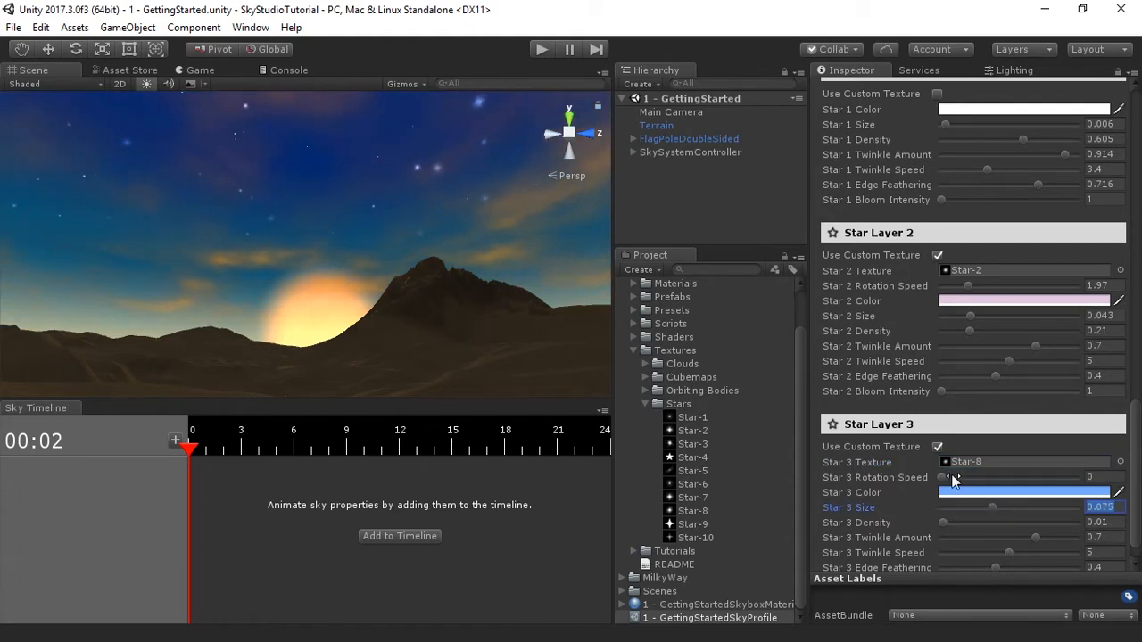
{"action": "scroll", "coordinate": [927, 539], "scroll_direction": "down", "scroll_amount": 1}
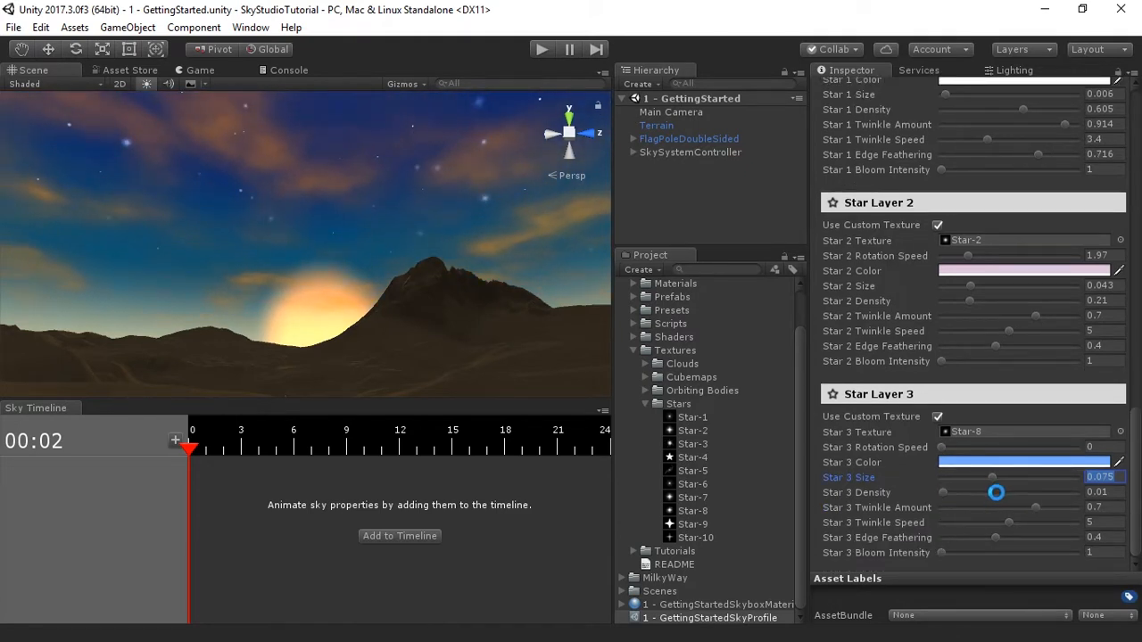
{"action": "left_click_drag", "start_coordinate": [991, 494], "coordinate": [981, 492]}
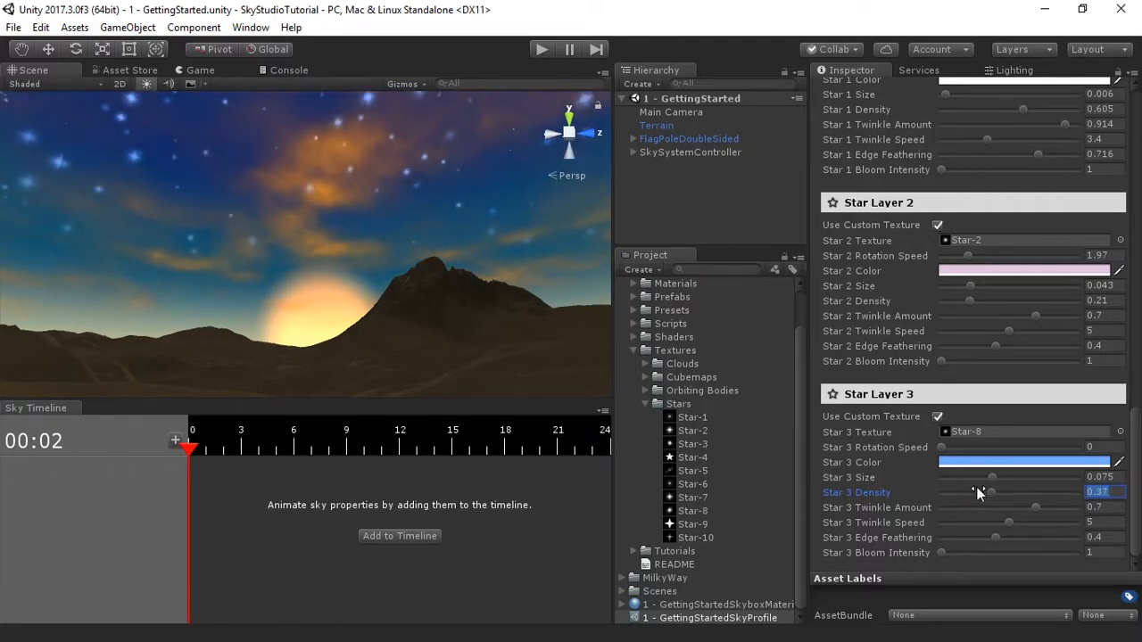
{"action": "left_click_drag", "start_coordinate": [958, 493], "coordinate": [1007, 479]}
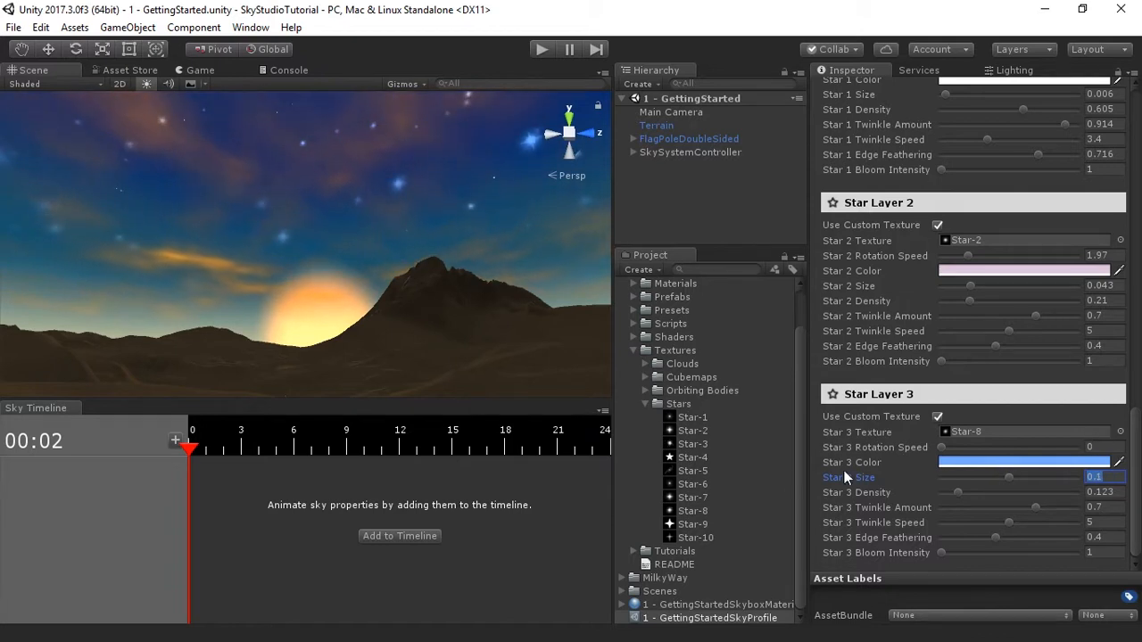
- Try Star-4 and Star-8 as the Star 3 Texture, assign Star-10, and reduce Star 3 Size to about 0.048
{"action": "left_click_drag", "start_coordinate": [692, 456], "coordinate": [951, 434]}
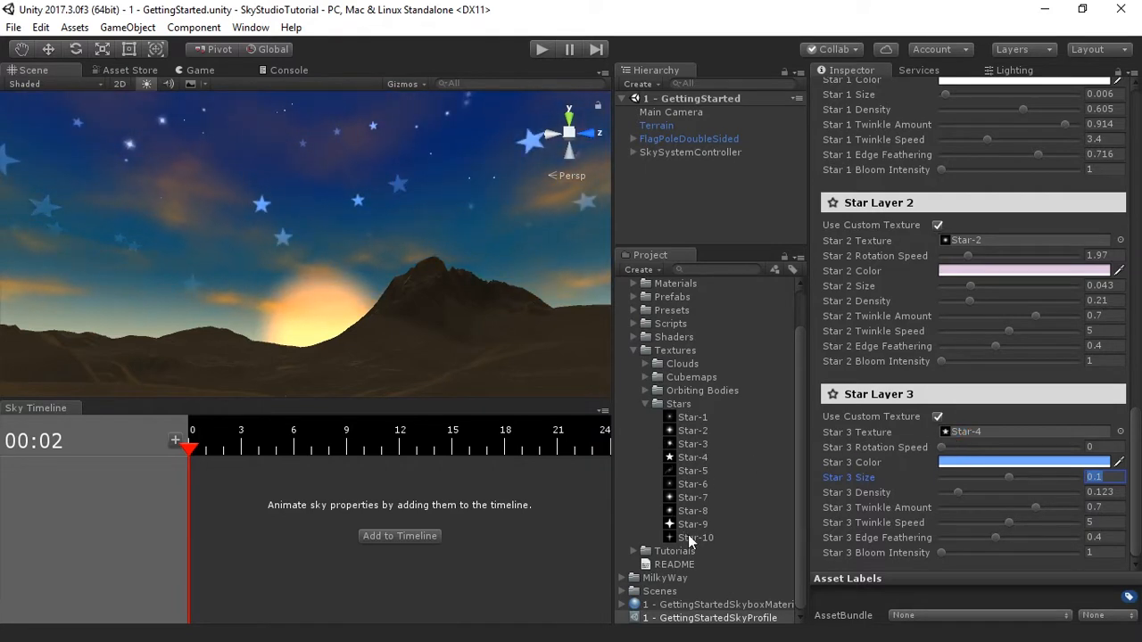
{"action": "left_click_drag", "start_coordinate": [693, 513], "coordinate": [987, 429]}
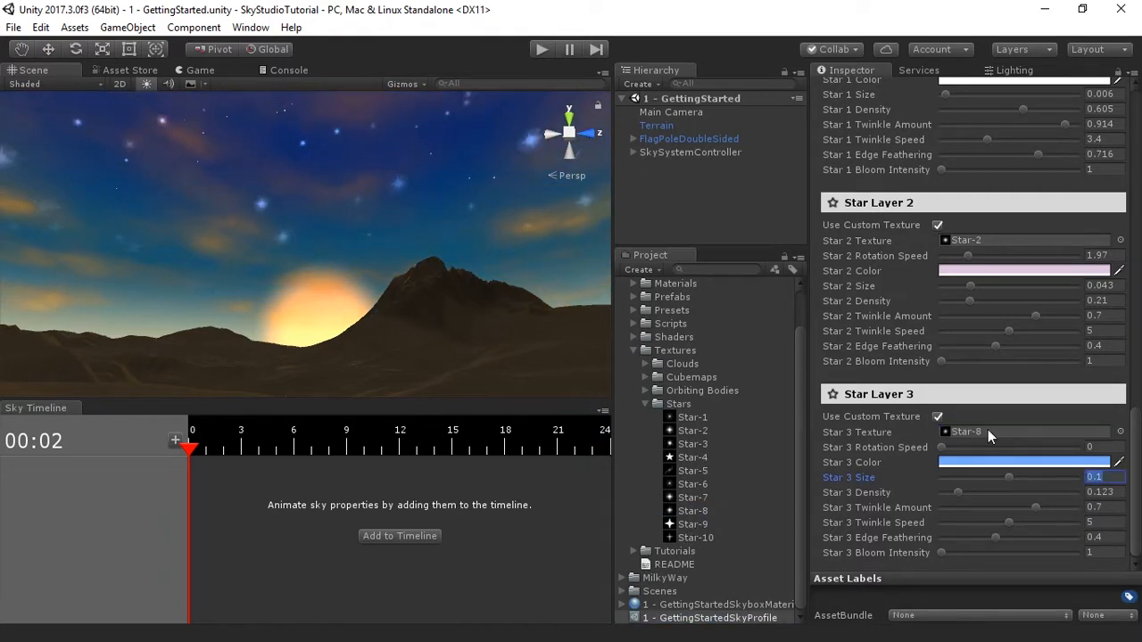
{"action": "left_click_drag", "start_coordinate": [713, 540], "coordinate": [962, 435]}
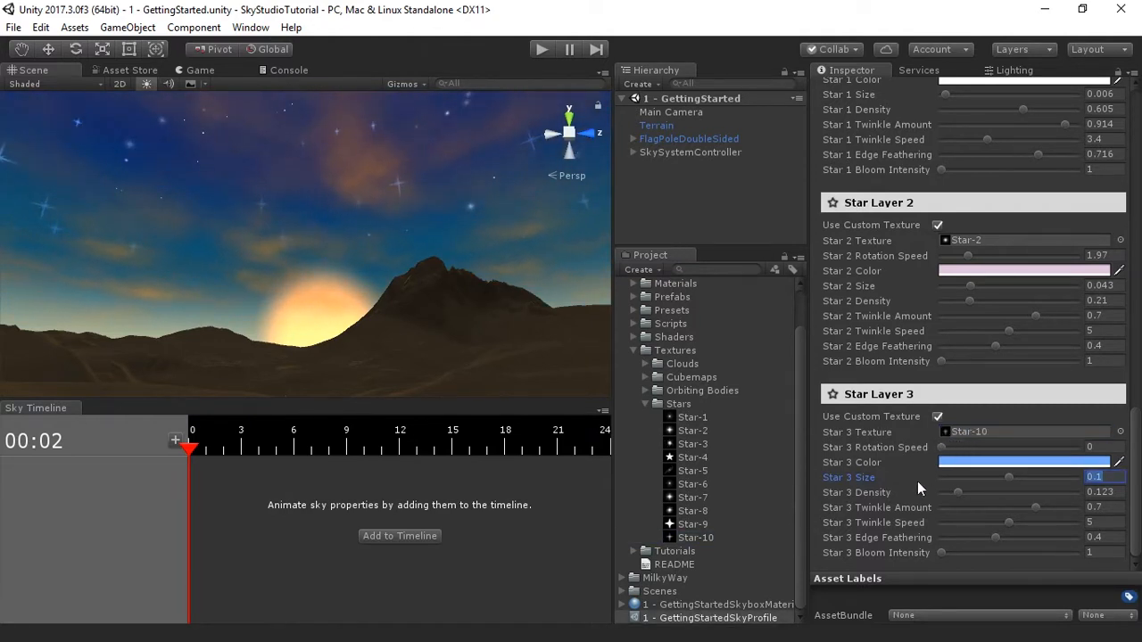
{"action": "left_click_drag", "start_coordinate": [995, 493], "coordinate": [972, 479]}
- Change Star 3 Color to a light magenta, hex E385F8FF
{"action": "left_click", "coordinate": [977, 464]}
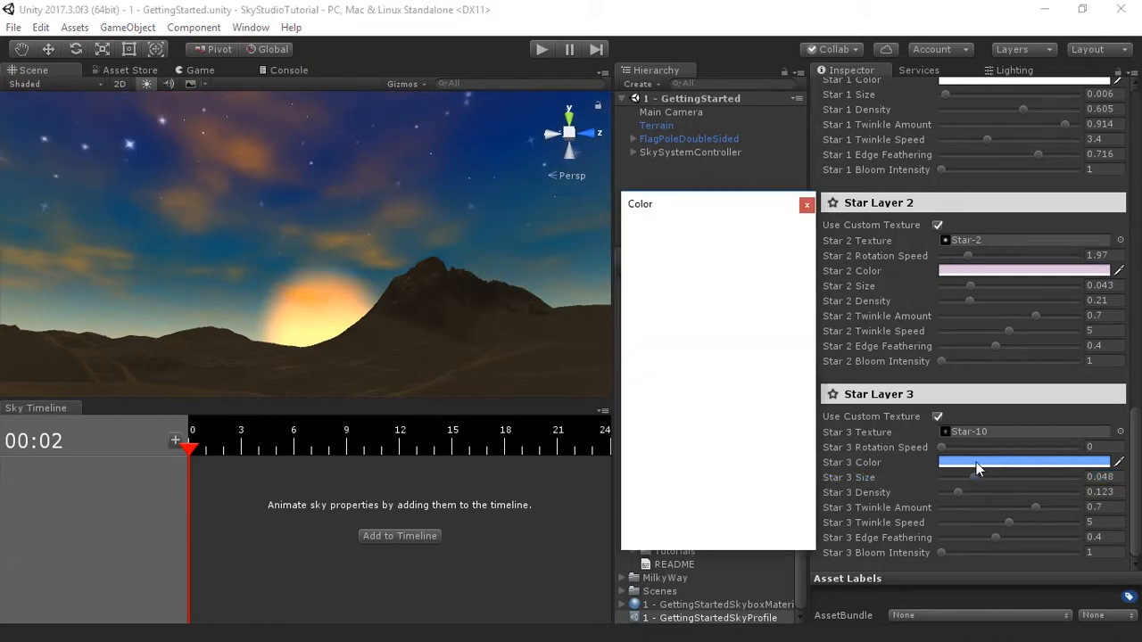
{"action": "left_click", "coordinate": [730, 308]}
{"action": "left_click_drag", "start_coordinate": [730, 308], "coordinate": [736, 299]}
{"action": "left_click_drag", "start_coordinate": [779, 366], "coordinate": [779, 378]}
{"action": "left_click", "coordinate": [751, 300]}
{"action": "left_click_drag", "start_coordinate": [752, 300], "coordinate": [772, 279]}
{"action": "left_click_drag", "start_coordinate": [779, 378], "coordinate": [779, 387]}
{"action": "left_click", "coordinate": [783, 299]}
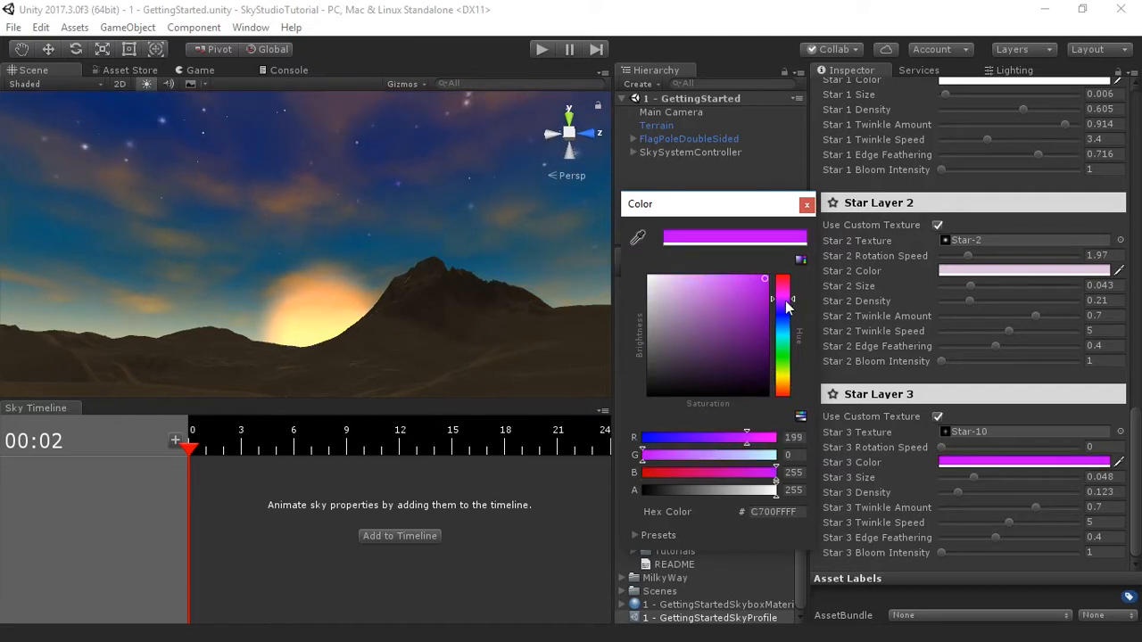
{"action": "mouse_move", "coordinate": [738, 288]}
{"action": "left_mouse_down"}
{"action": "mouse_move", "coordinate": [721, 264]}
{"action": "mouse_move", "coordinate": [690, 274]}
{"action": "mouse_move", "coordinate": [702, 282]}
{"action": "left_mouse_up"}
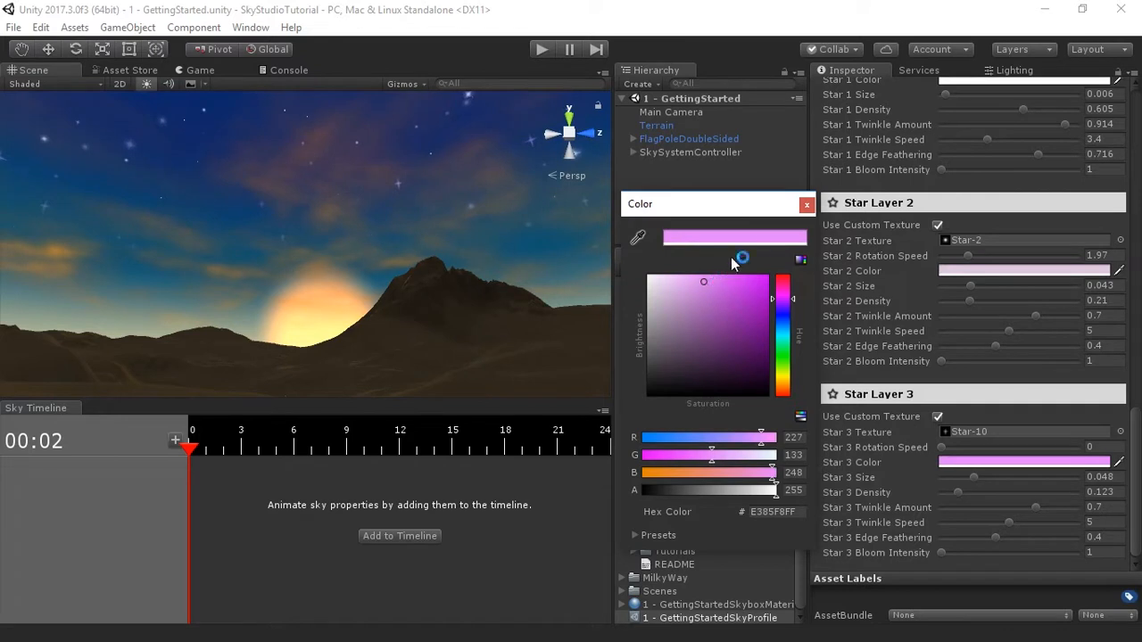
{"action": "left_click", "coordinate": [806, 204]}
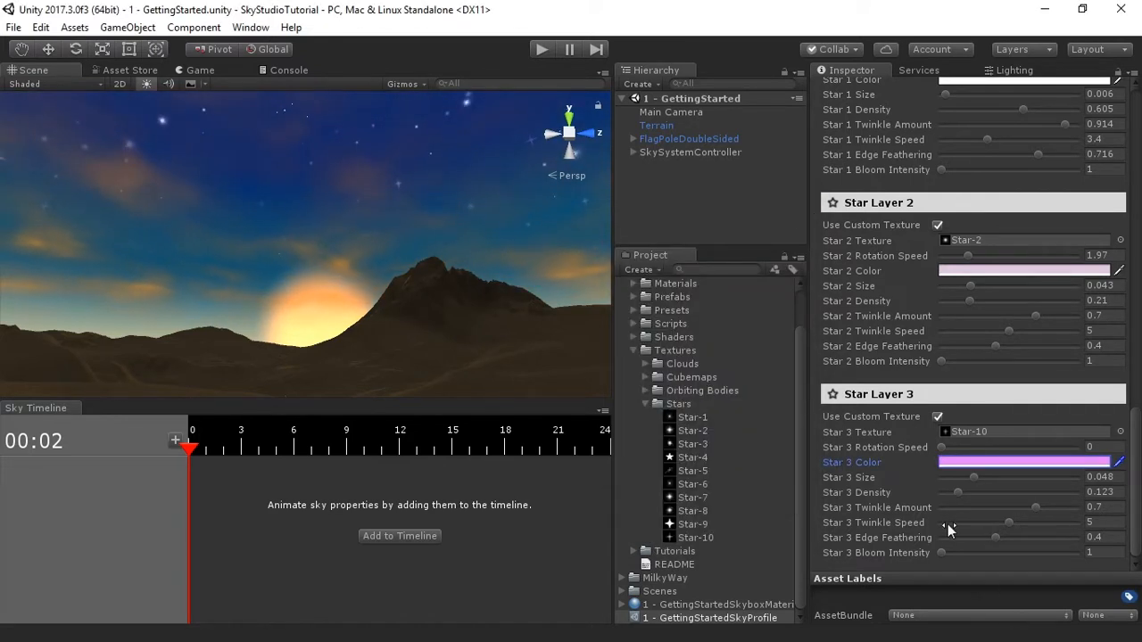
- Set Star 3 Twinkle Amount to about 0.92 and Star 3 Rotation Speed to about 2.78
{"action": "left_click_drag", "start_coordinate": [1028, 509], "coordinate": [1055, 509]}
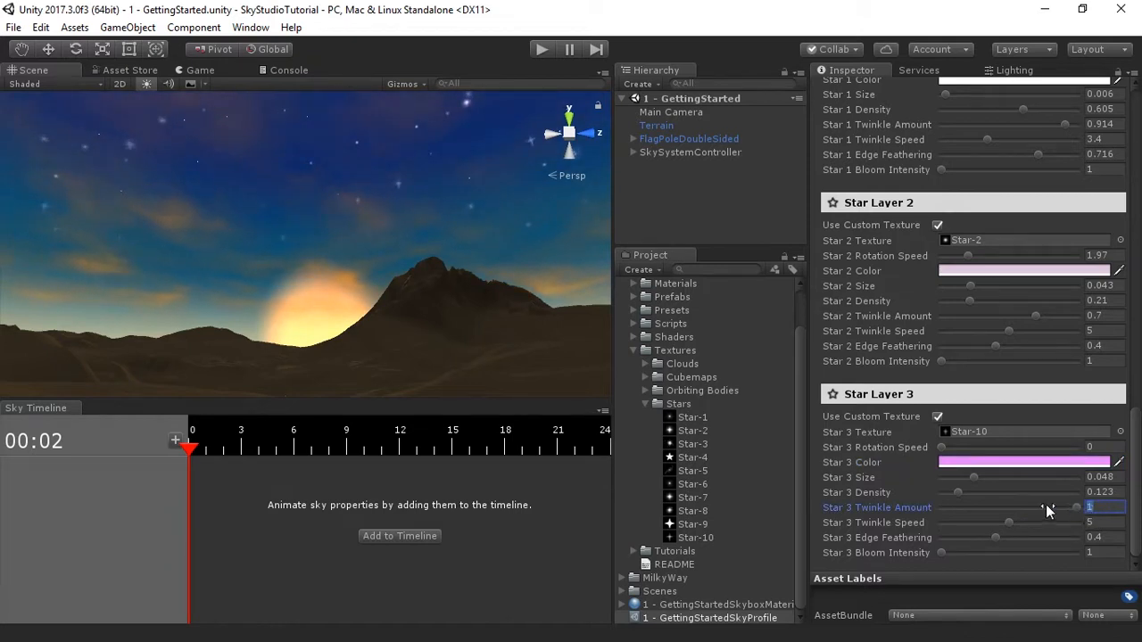
{"action": "left_click_drag", "start_coordinate": [1078, 505], "coordinate": [1066, 510]}
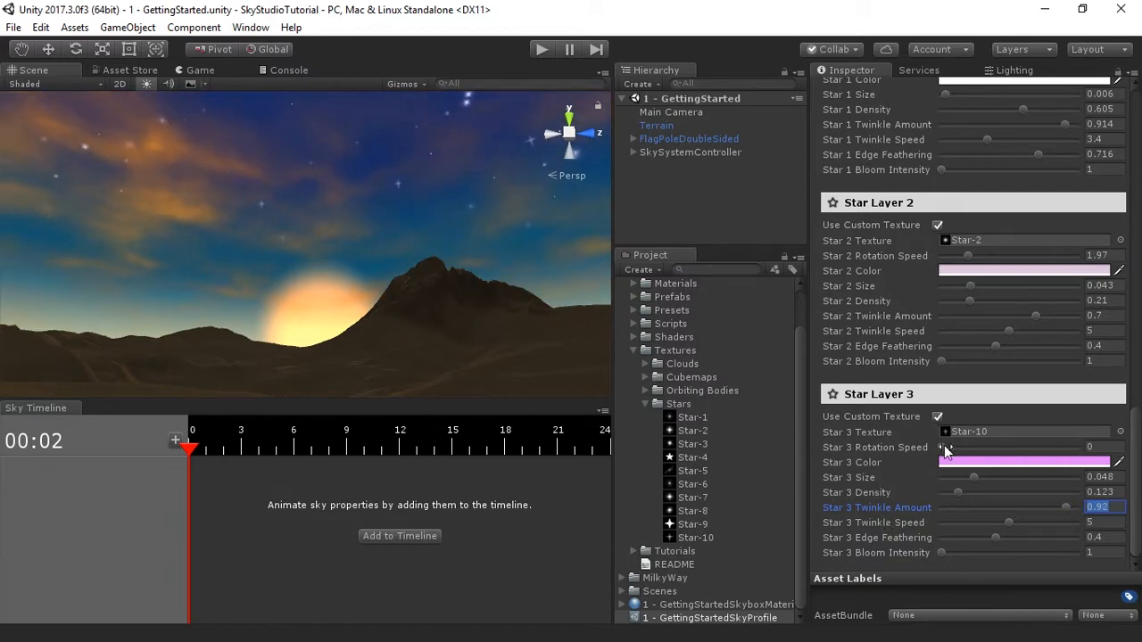
{"action": "left_click_drag", "start_coordinate": [945, 450], "coordinate": [981, 454]}
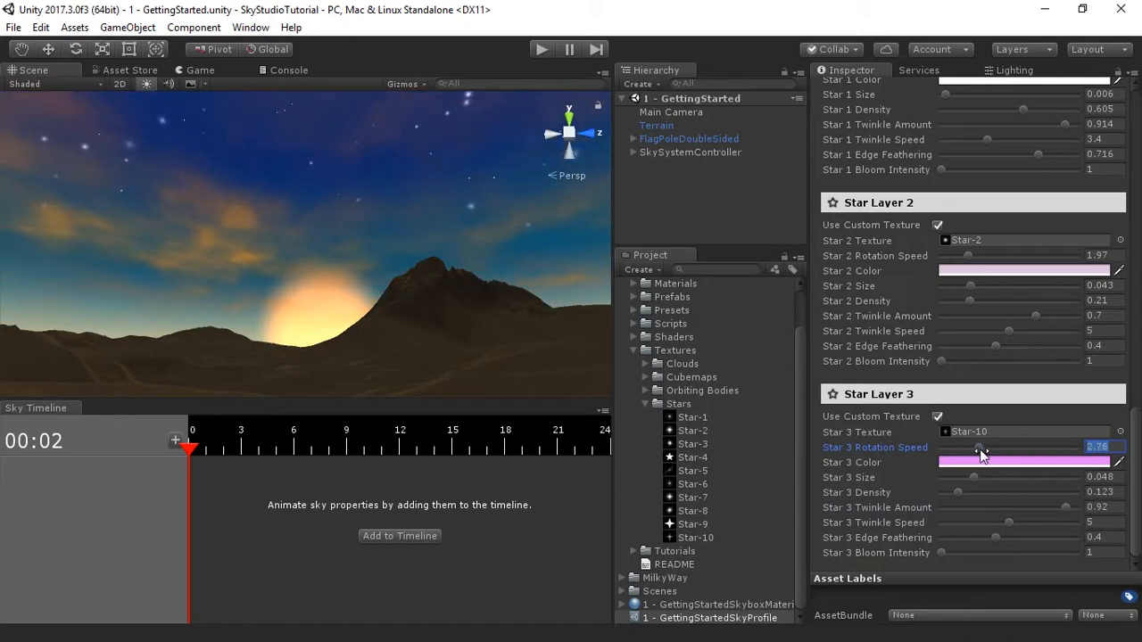